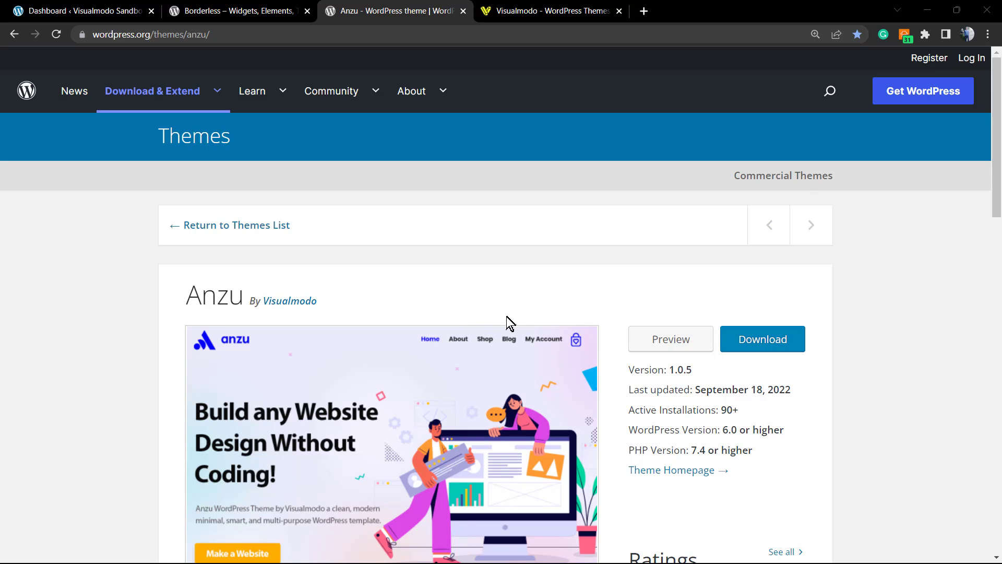
Select the theme name Anzu in the title of its WordPress.org page
key("Tab")
double_click(192, 305)
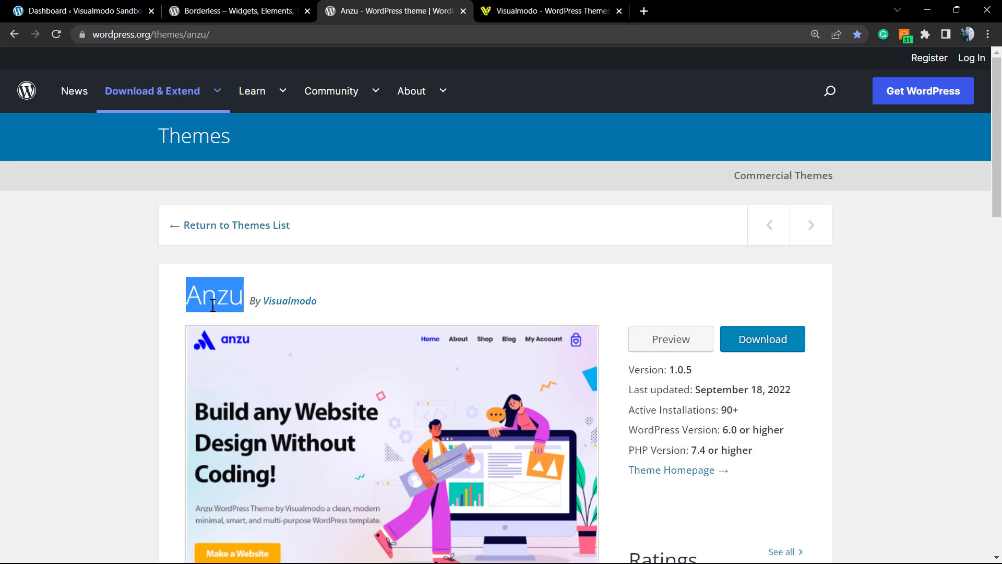
Switch to the site's WordPress Dashboard tab and bring up the Anzu admin menu
left_click(125, 10)
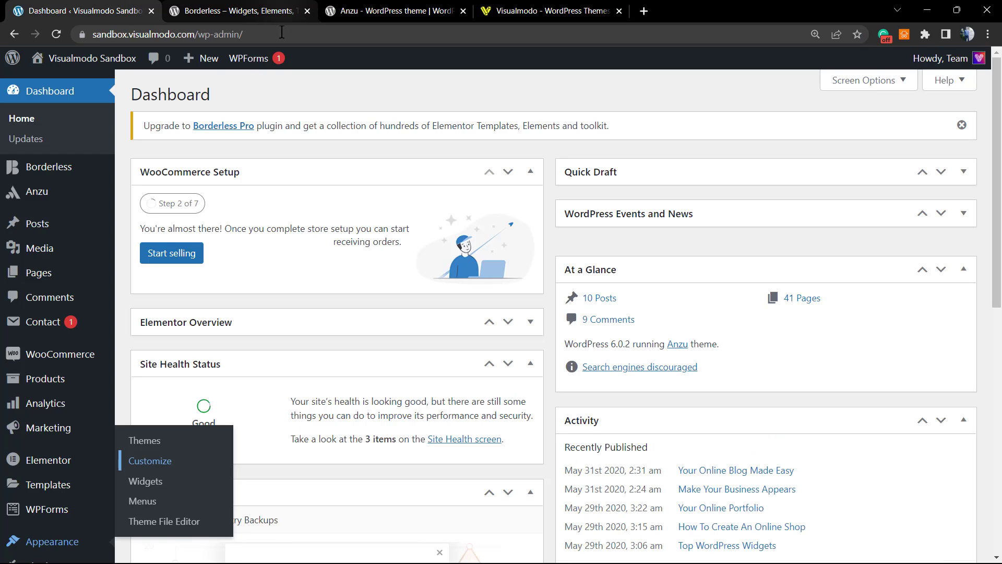
mouse_move(264, 62)
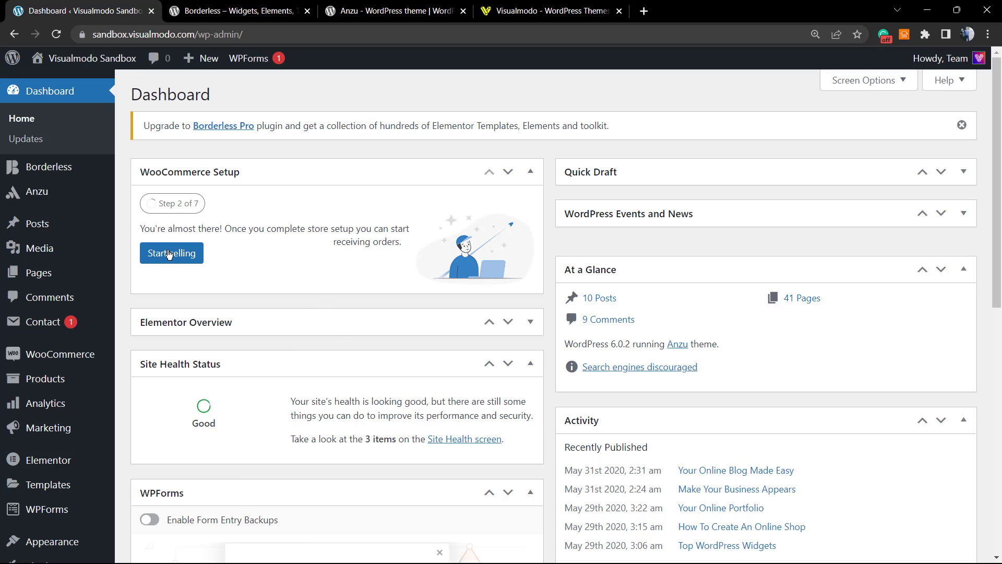
mouse_move(43, 202)
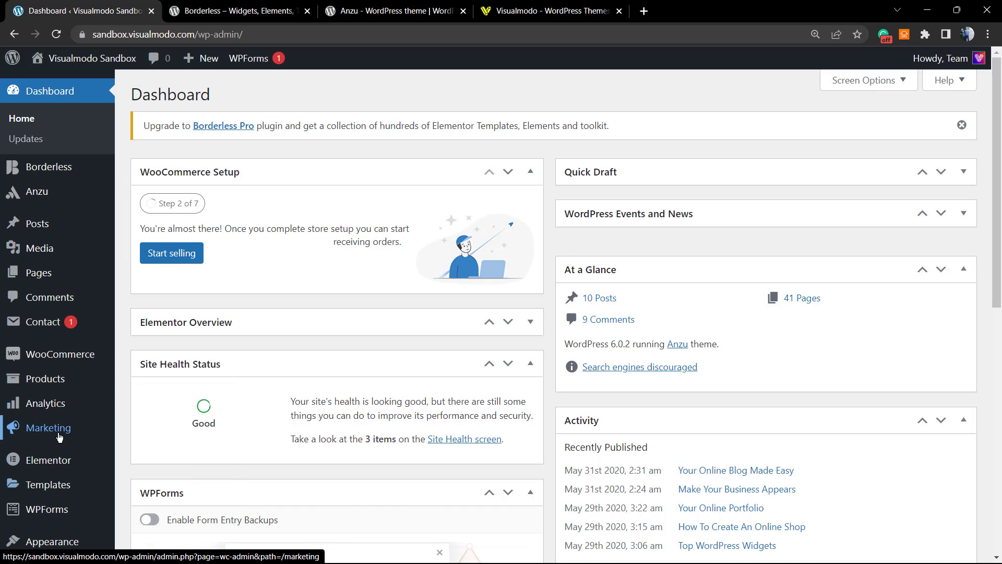
mouse_move(52, 541)
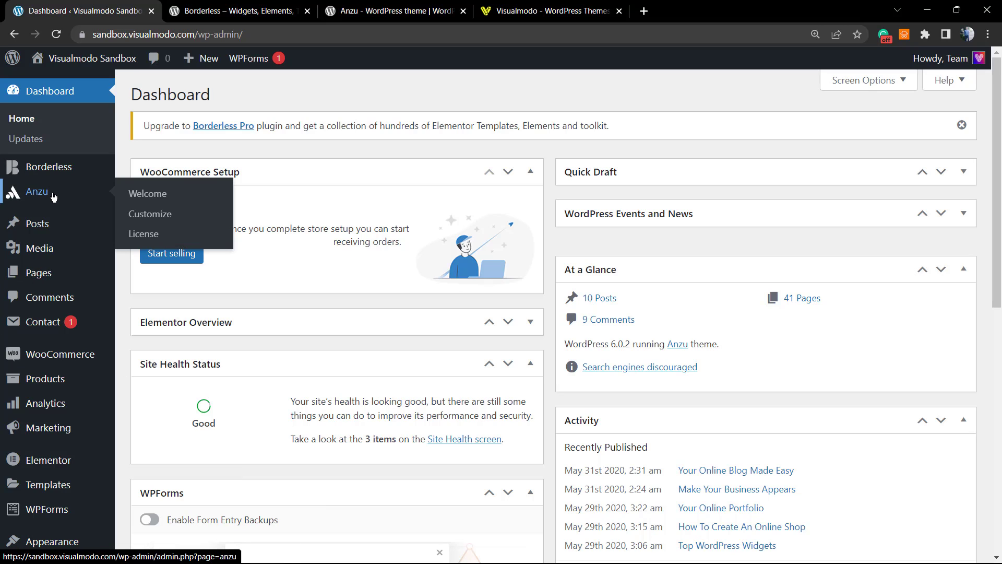
Open the Anzu theme Customizer and scroll through its sections beside the live preview
left_click(156, 215)
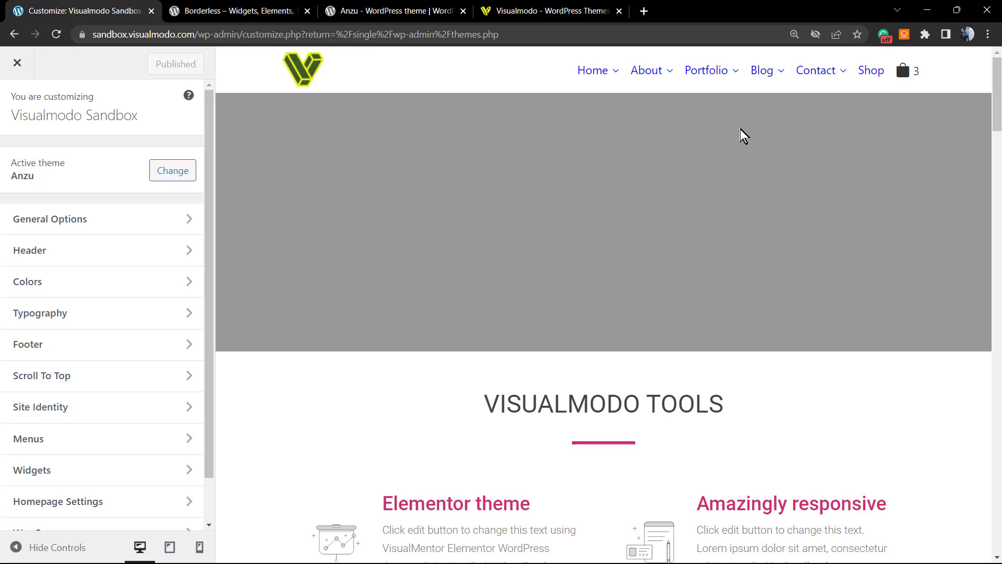
left_click(901, 75)
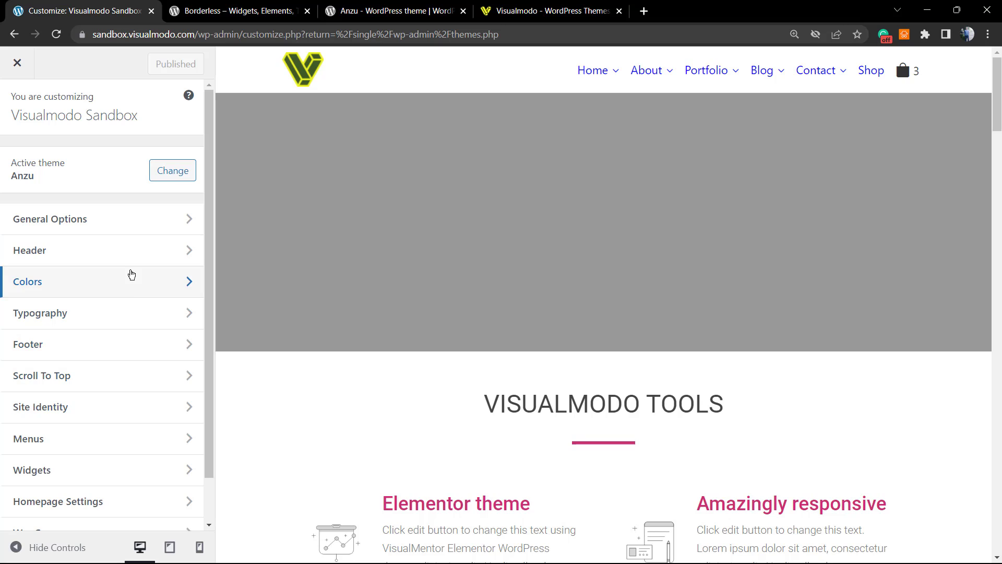
scroll(120, 350, "down", 1)
scroll(107, 416, "up", 1)
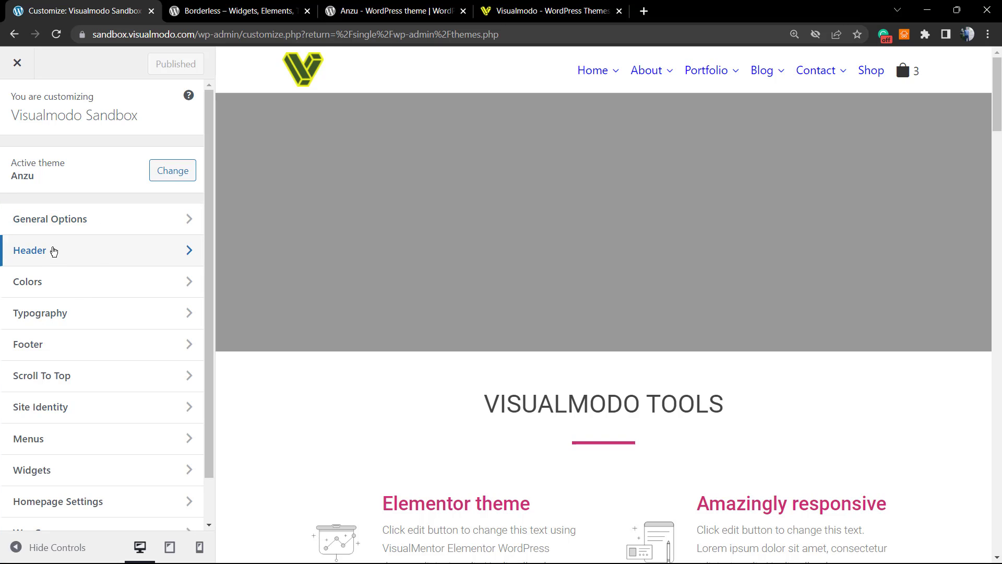
In Header › Search, turn on the header search field and its Search button
left_click(55, 251)
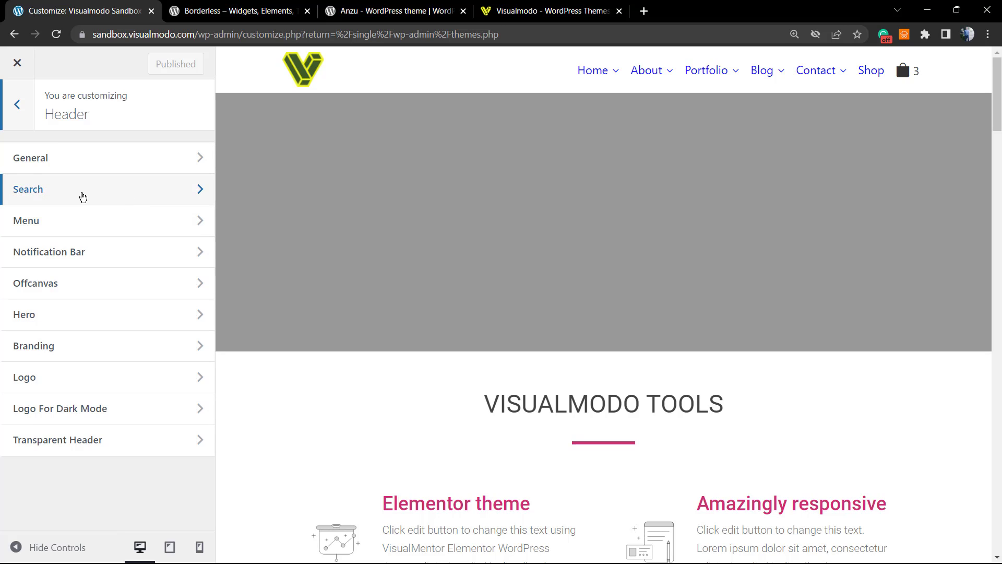
left_click(80, 199)
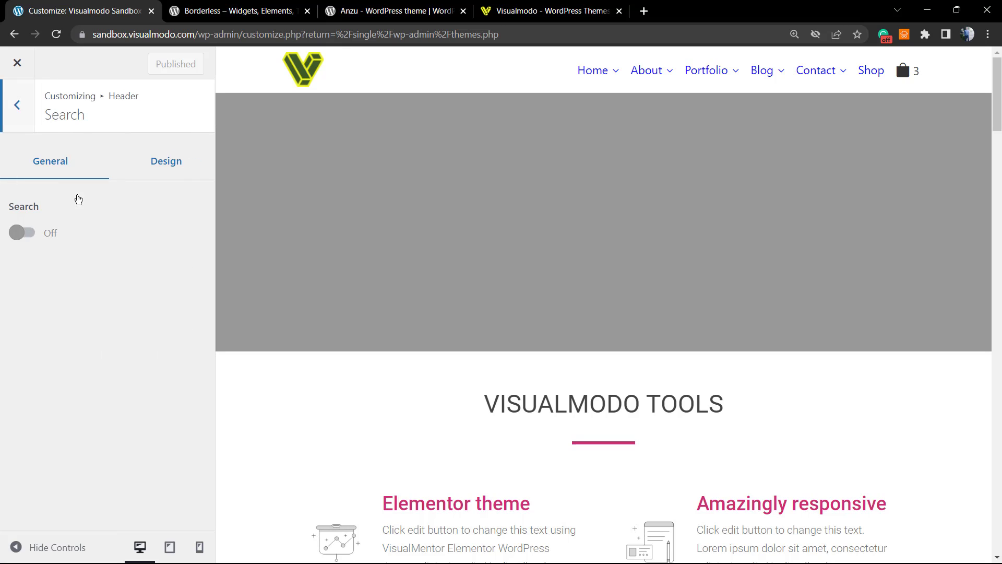
left_click(24, 233)
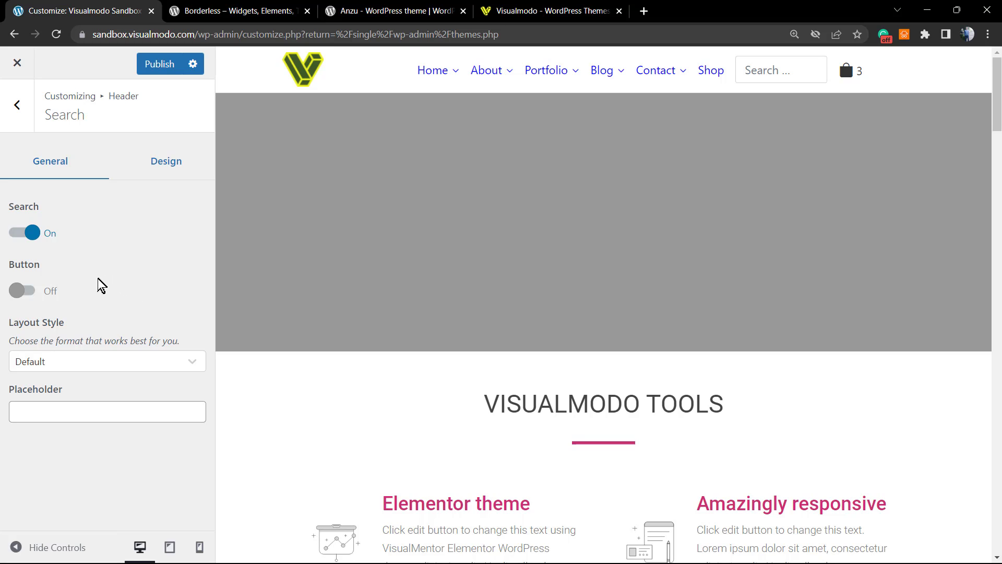
left_click(28, 295)
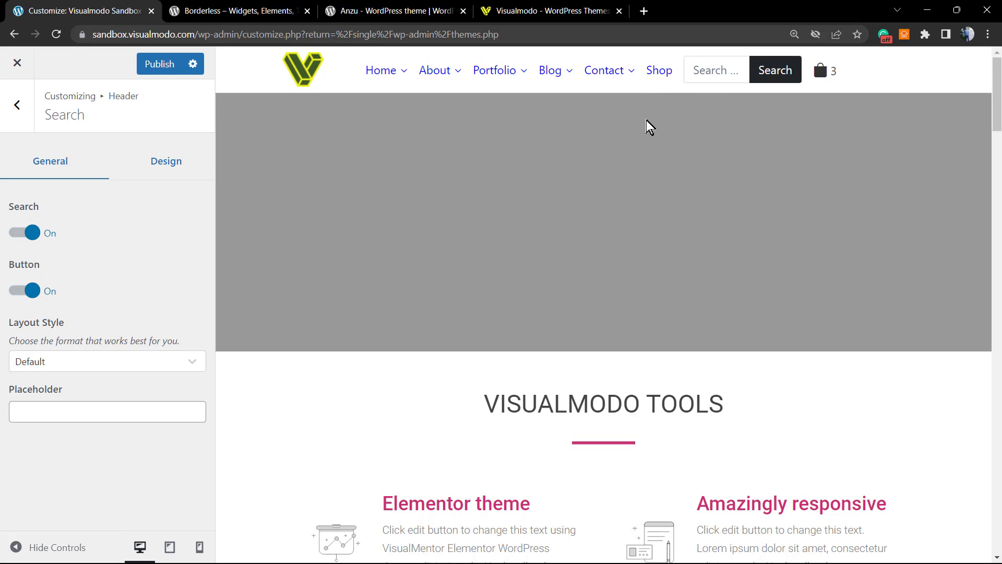
Set the header search Layout Style to Collapse and expand the search bar in the preview
left_click(101, 361)
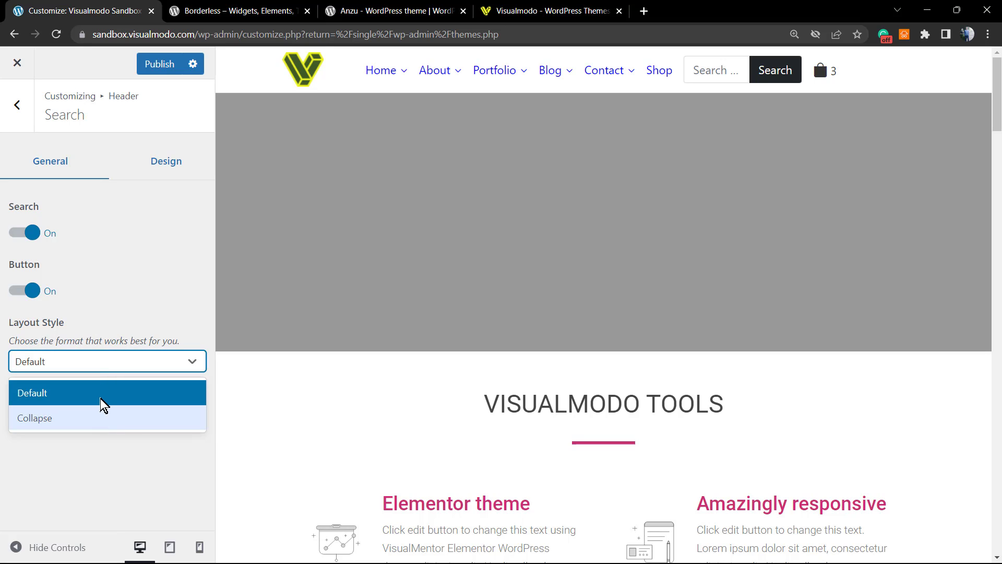
left_click(77, 416)
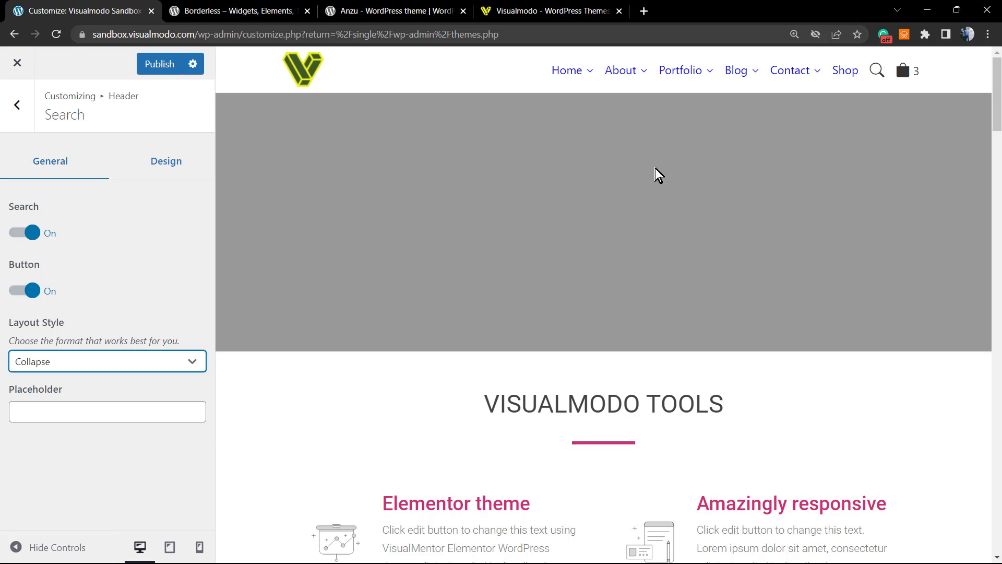
left_click(876, 73)
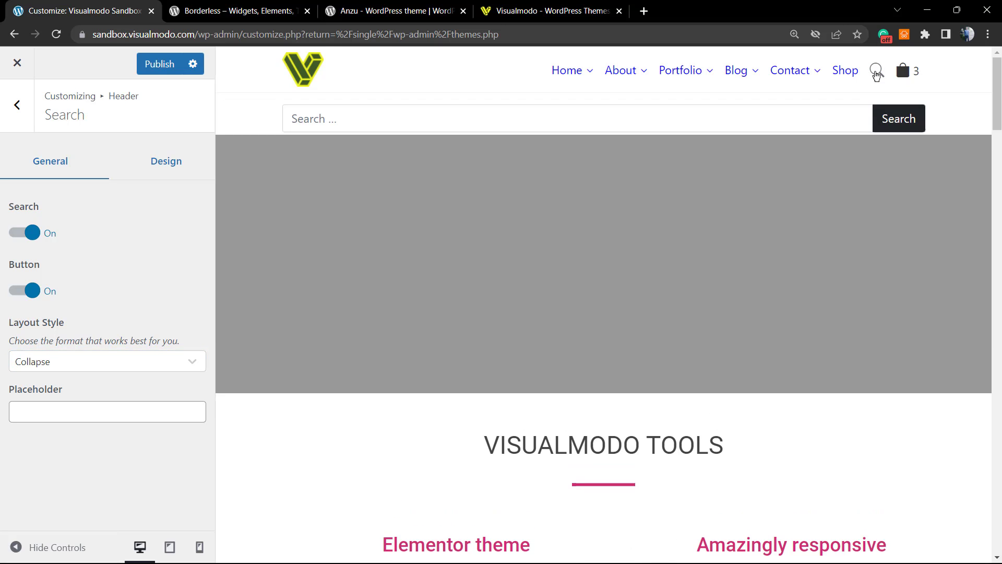
Try the expanded header search field, then collapse and reopen the search bar
left_click(551, 120)
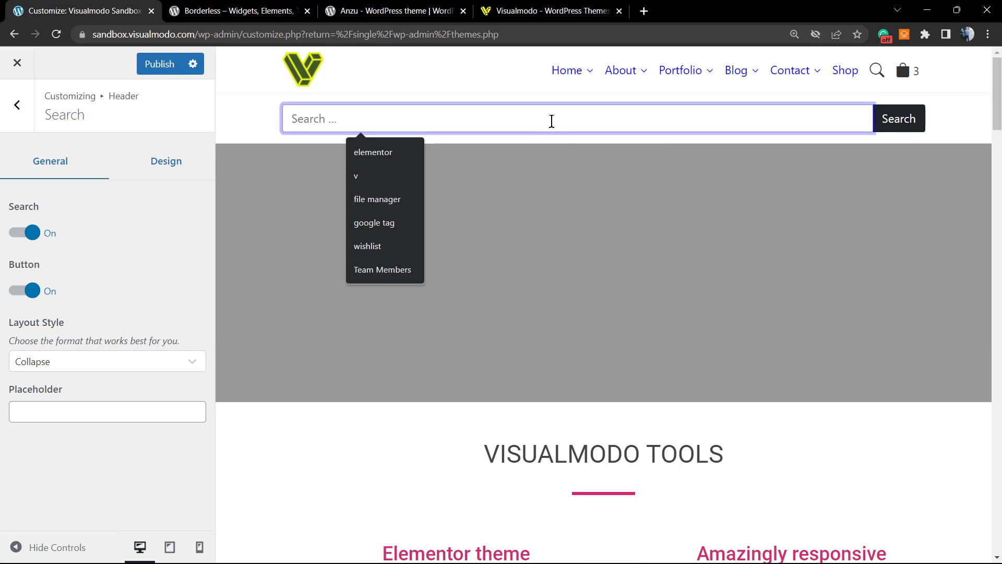
left_click(566, 192)
left_click(545, 109)
left_click(549, 120)
left_click(872, 79)
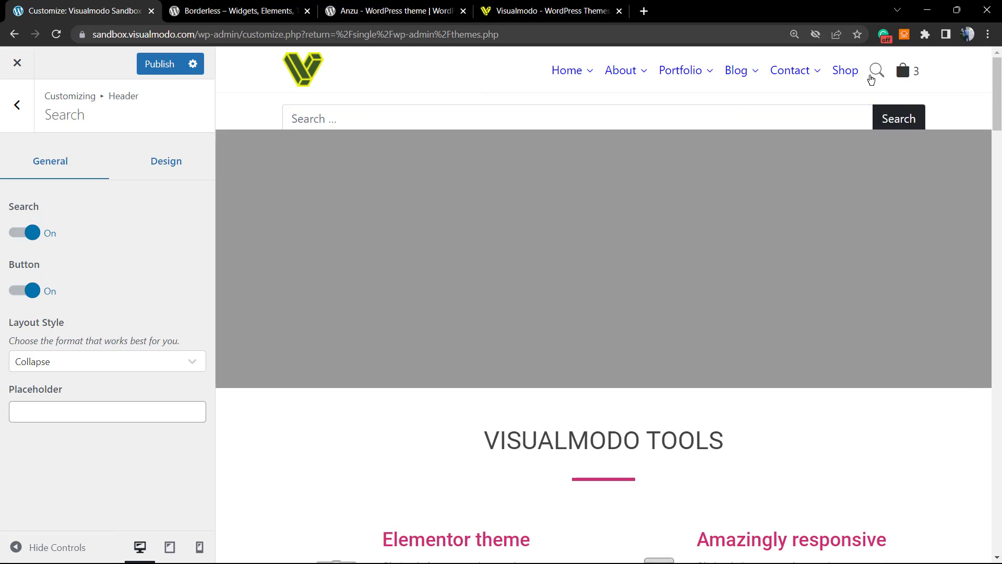
left_click(872, 79)
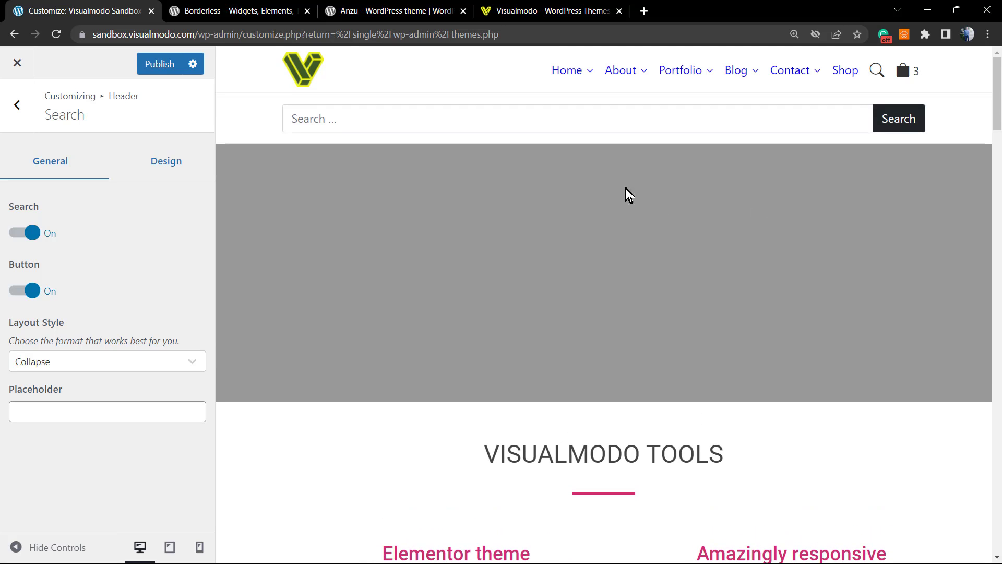
left_click(560, 113)
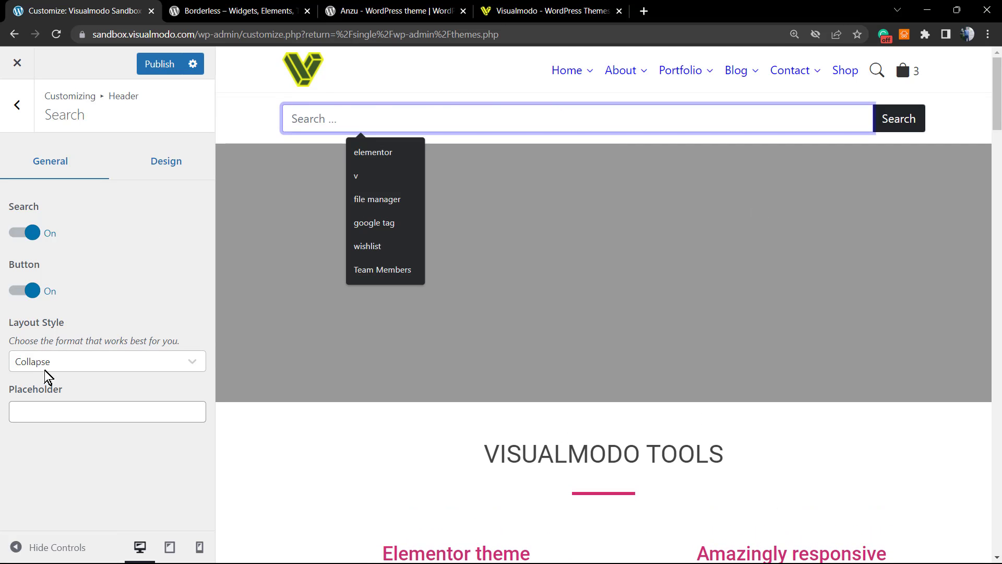
double_click(43, 393)
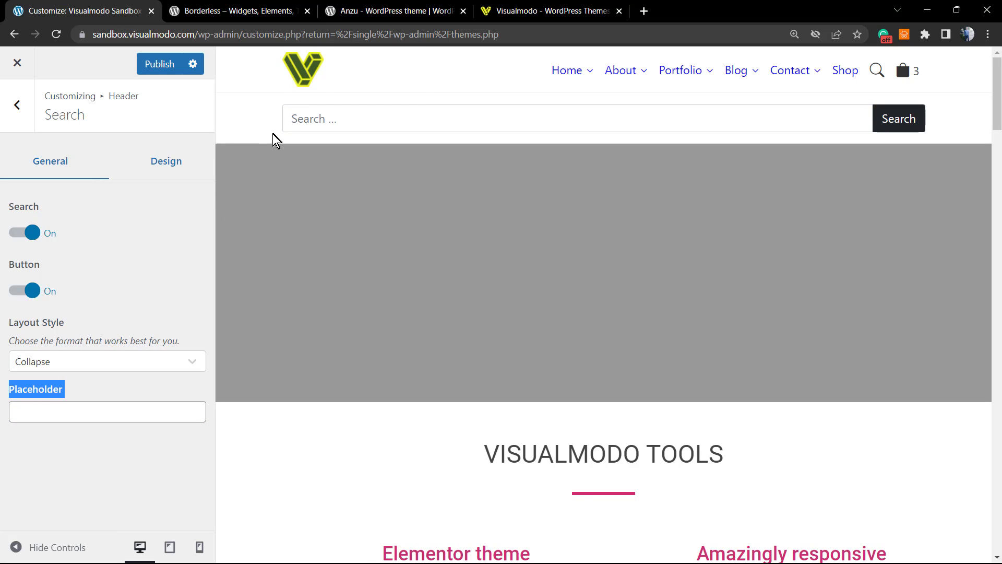
left_click(316, 125)
left_click(38, 416)
left_click(39, 417)
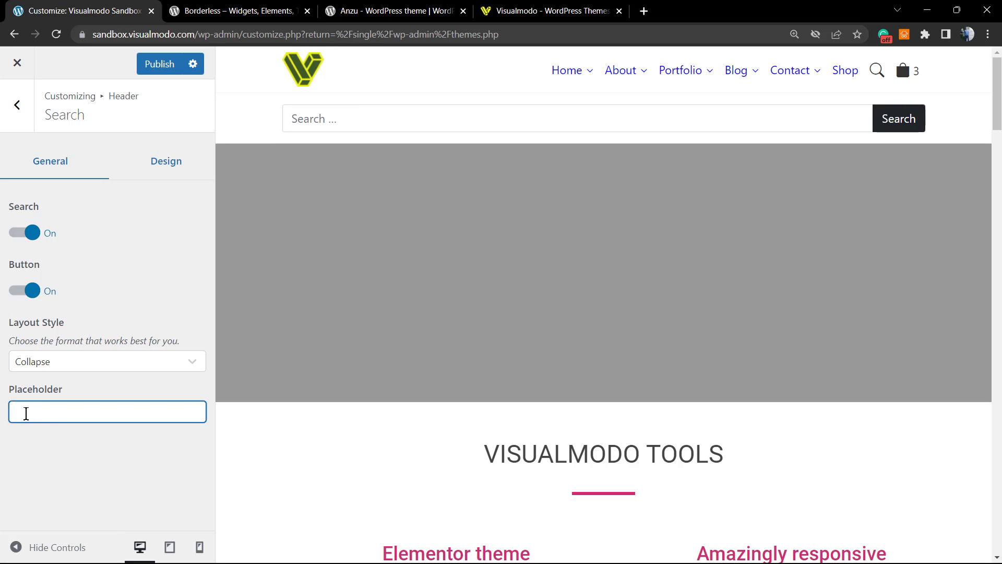
type("What are you looking for?")
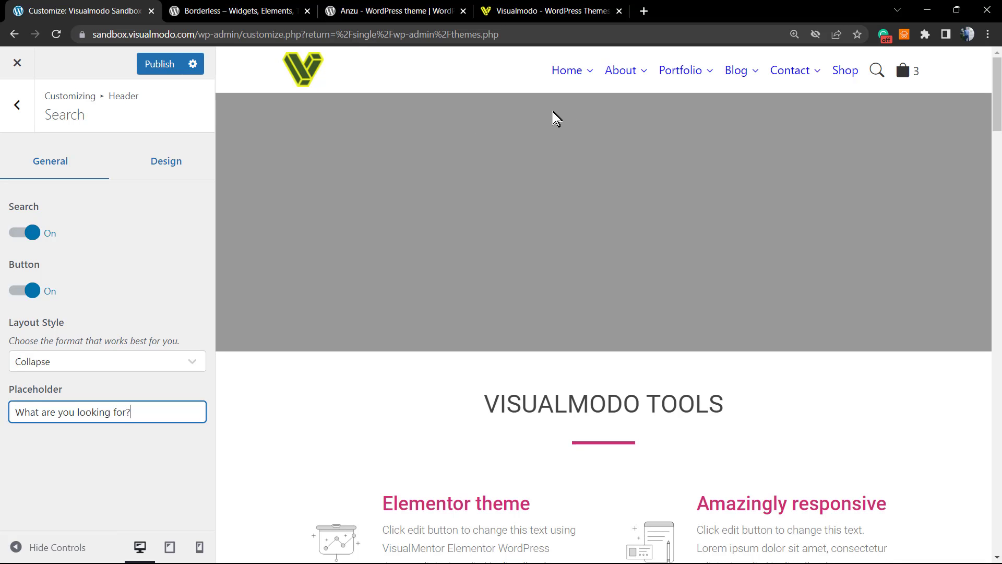
left_click(877, 73)
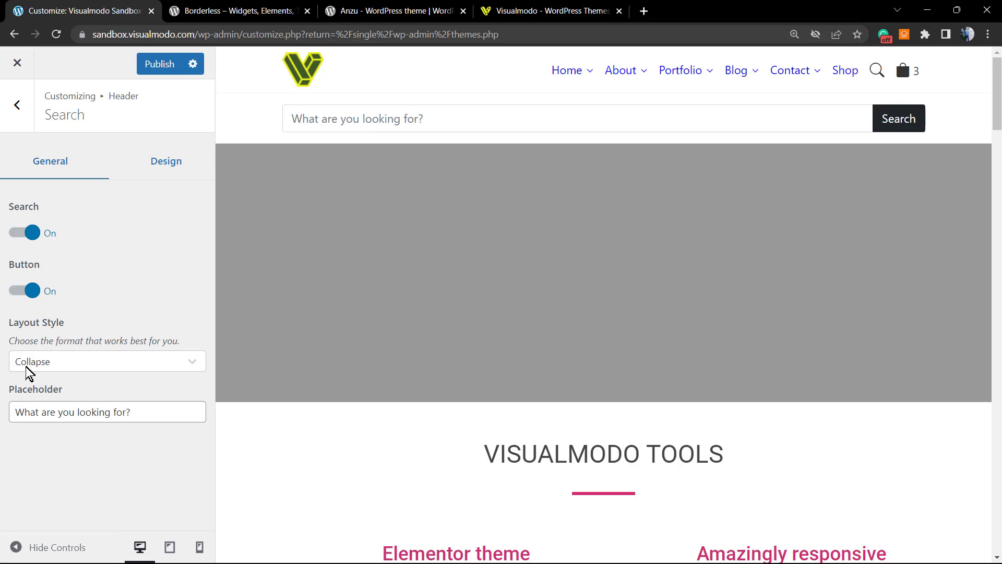
triple_click(105, 421)
key("BackSpace")
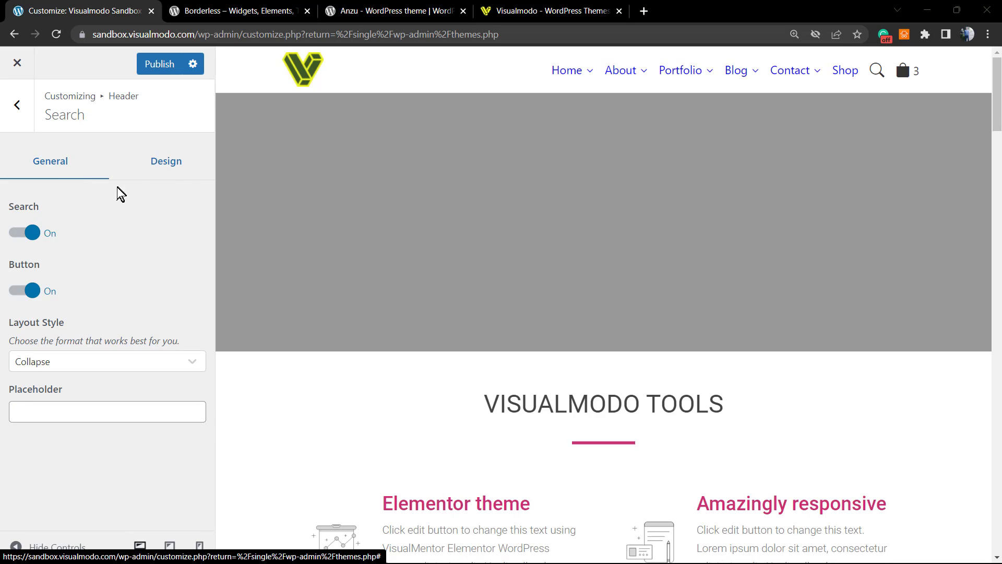
Show the search design settings and preview the site at tablet, phone, then desktop width
left_click(152, 164)
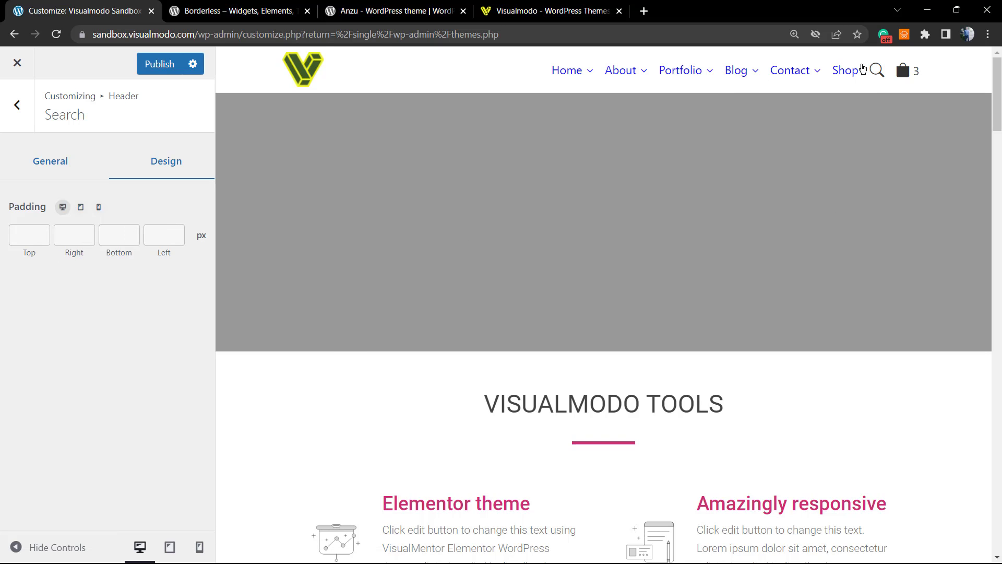
left_click(82, 208)
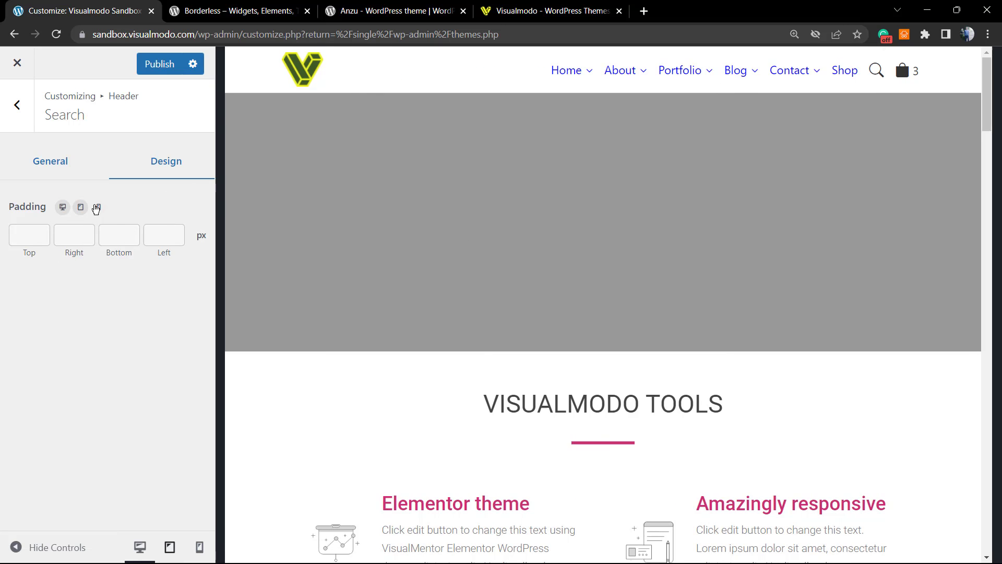
left_click(101, 208)
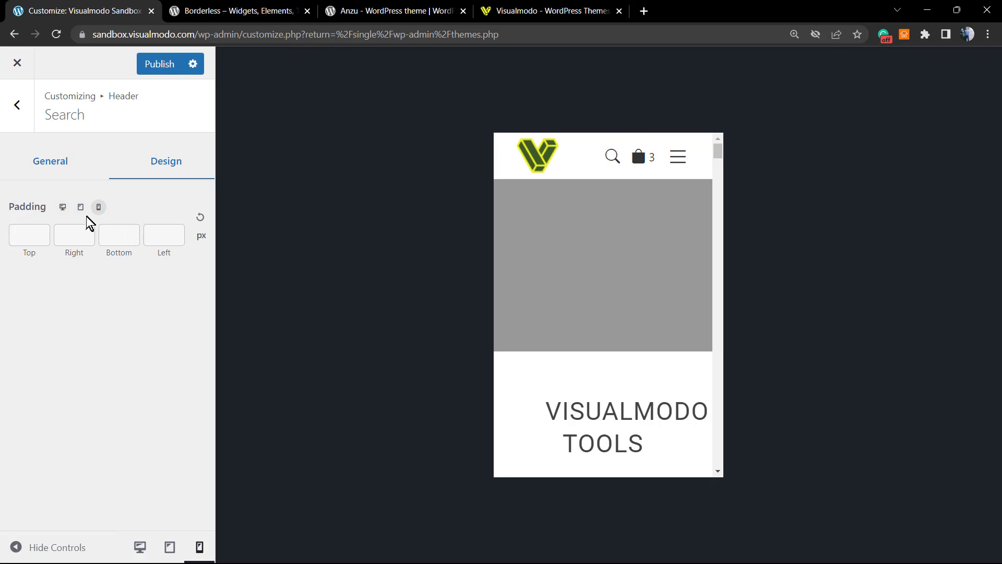
left_click(64, 208)
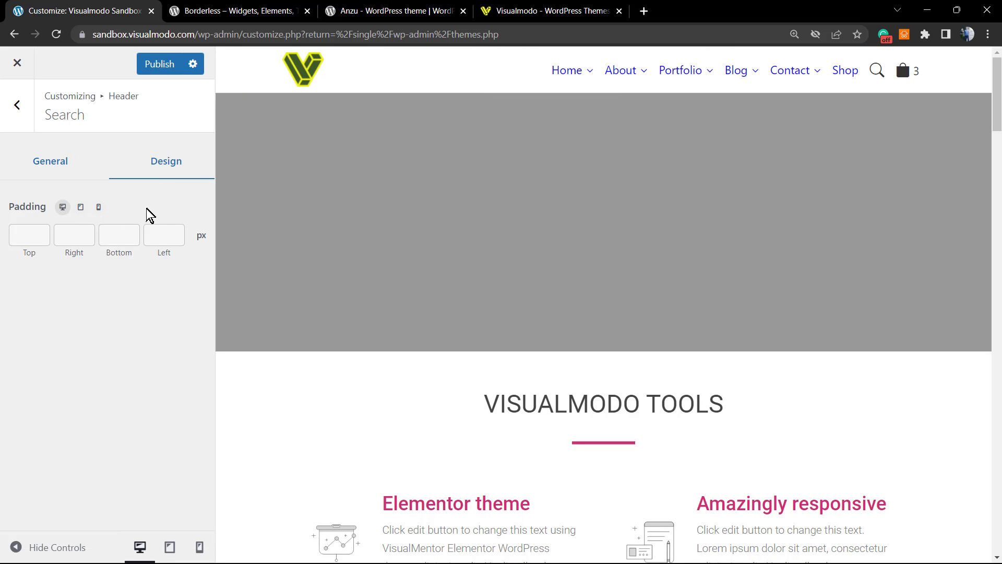
At phone width, toggle the header search bar open and shut repeatedly, then return to the main sections
left_click(17, 123)
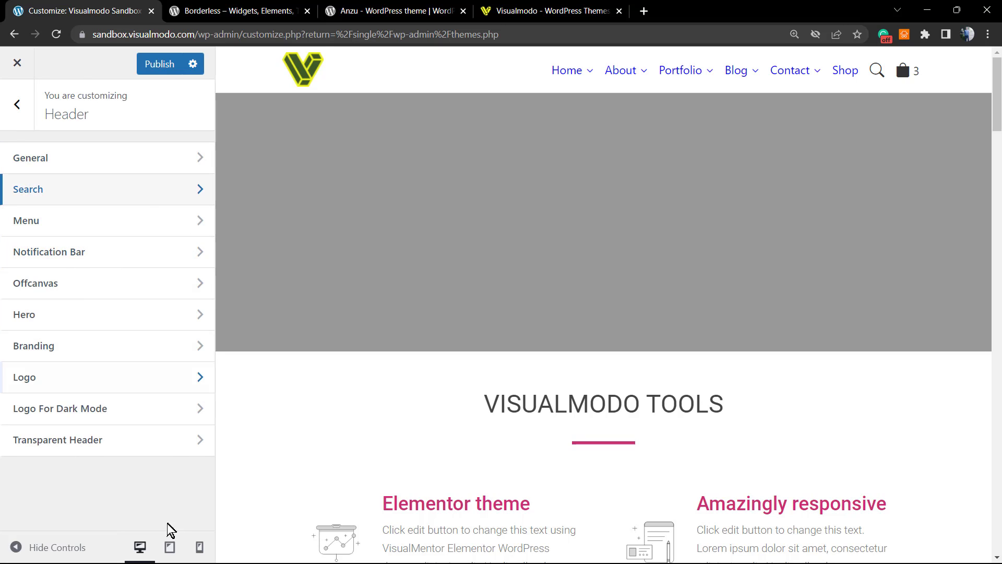
left_click(200, 547)
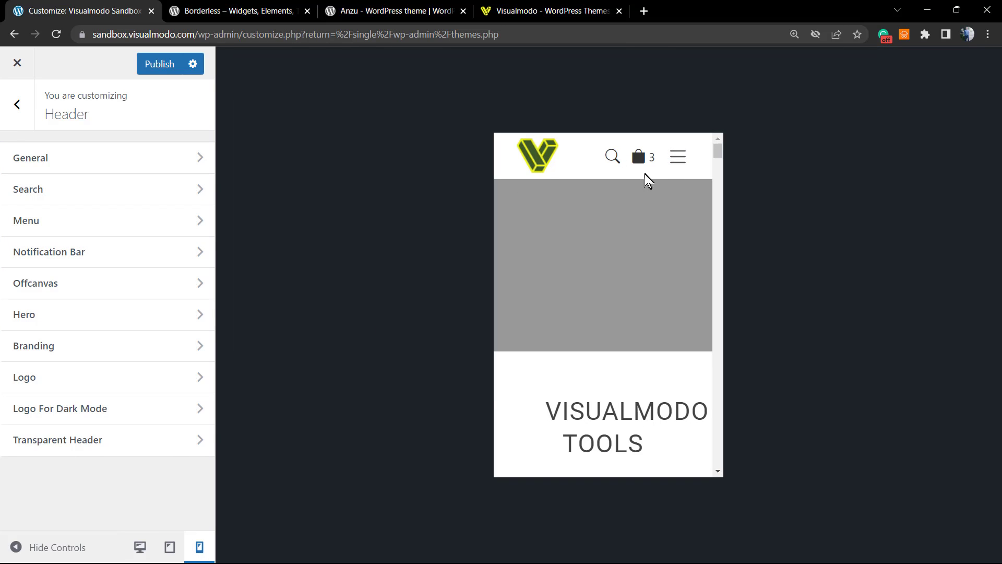
left_click(612, 168)
left_click(613, 170)
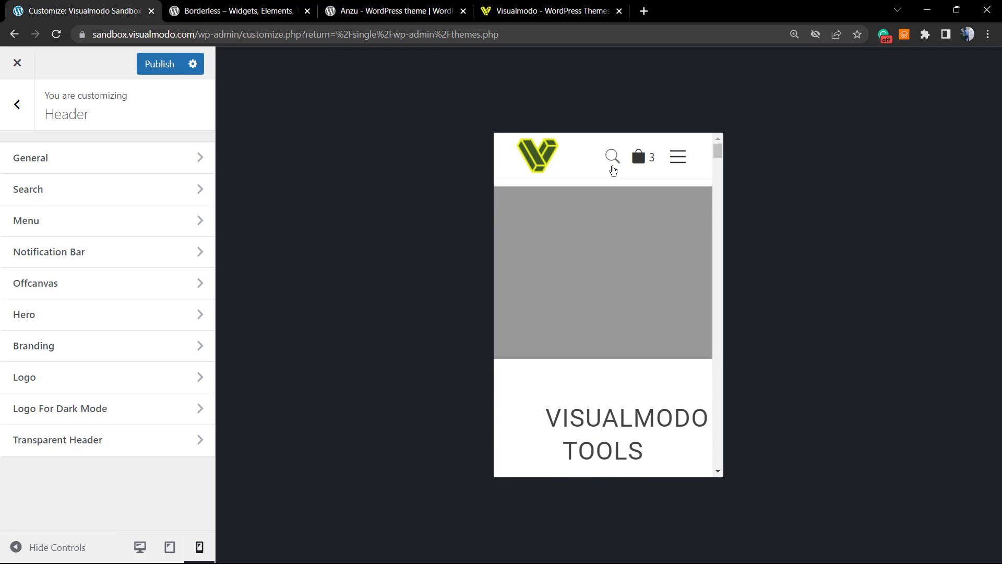
left_click(613, 170)
left_click(613, 170)
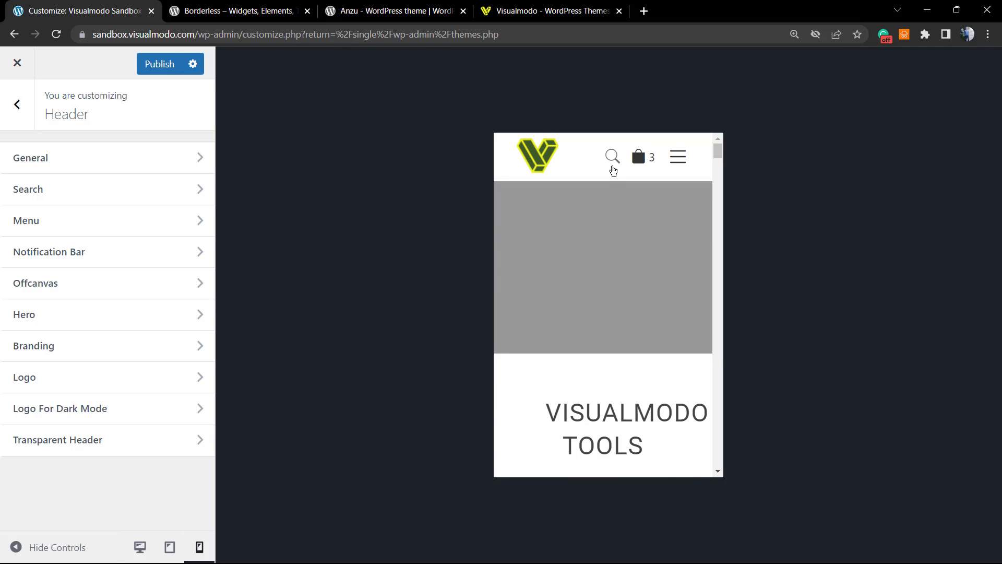
left_click(613, 169)
left_click(613, 170)
left_click(612, 170)
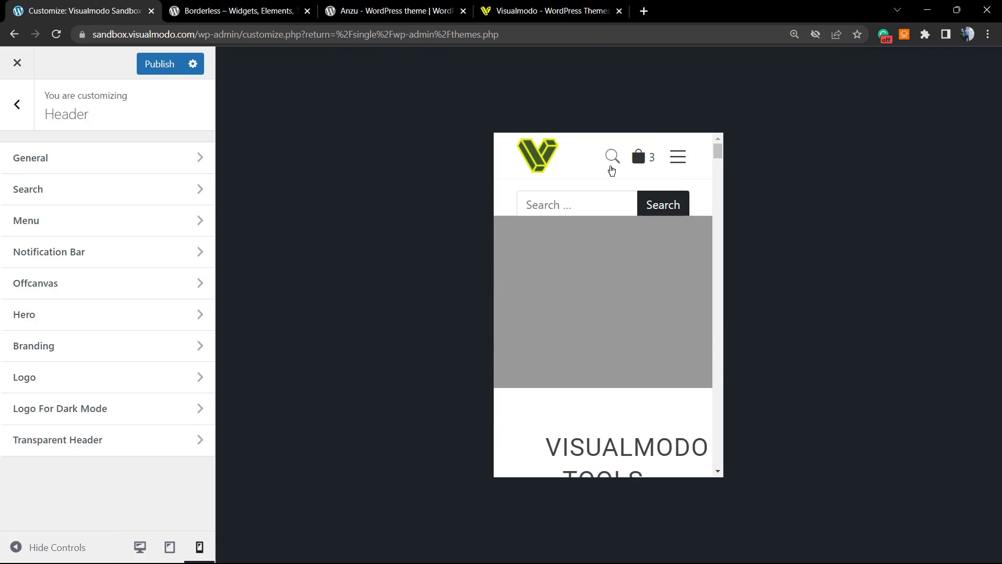
left_click(611, 170)
left_click(608, 170)
left_click(609, 171)
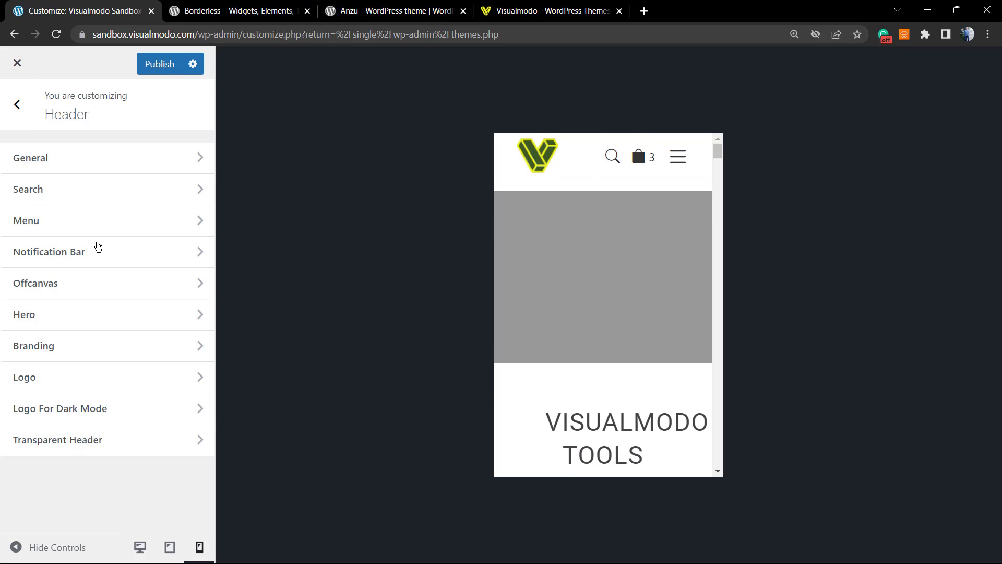
left_click(24, 121)
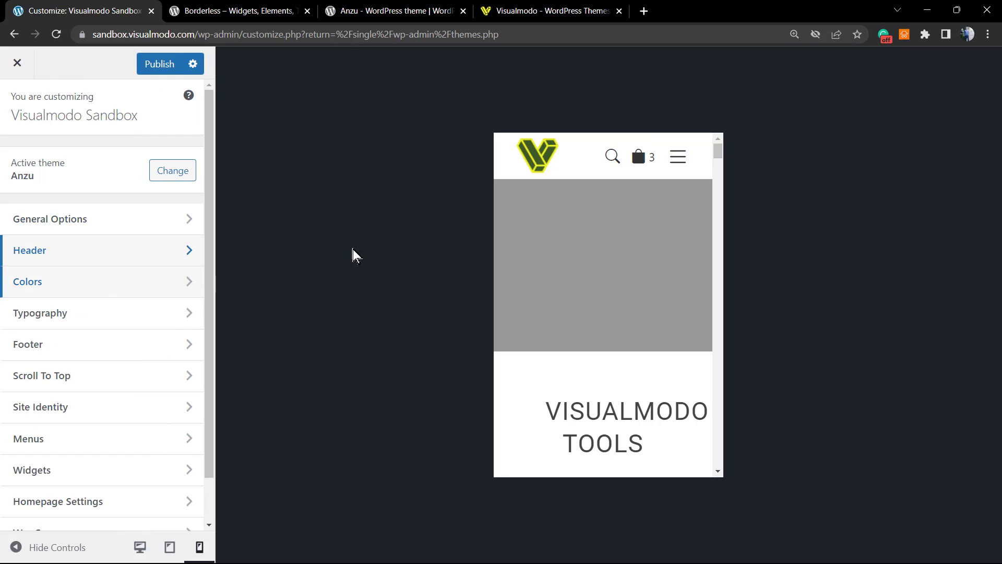
Return the preview to desktop width and open the Colors › Dark Colors settings
left_click(140, 548)
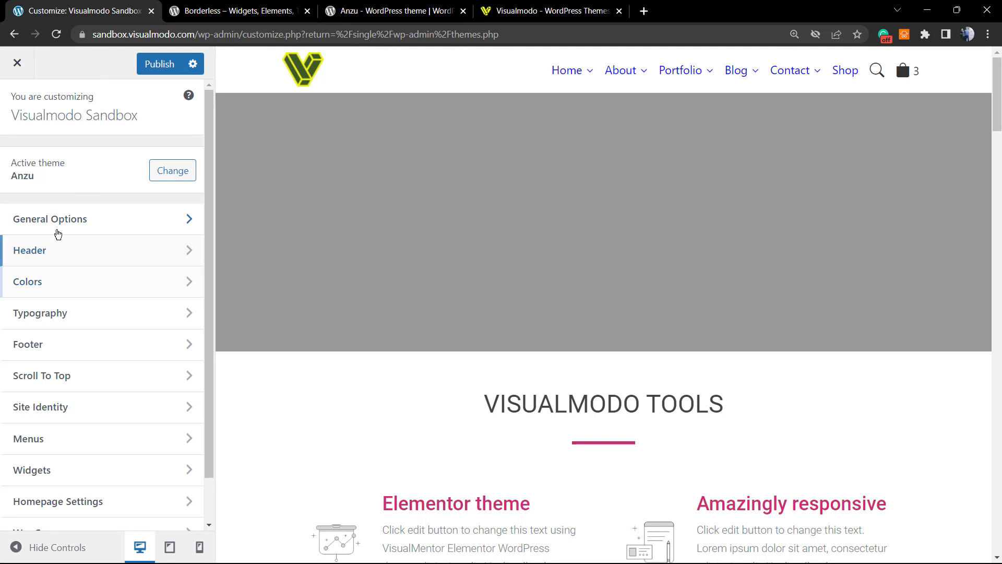
left_click(56, 282)
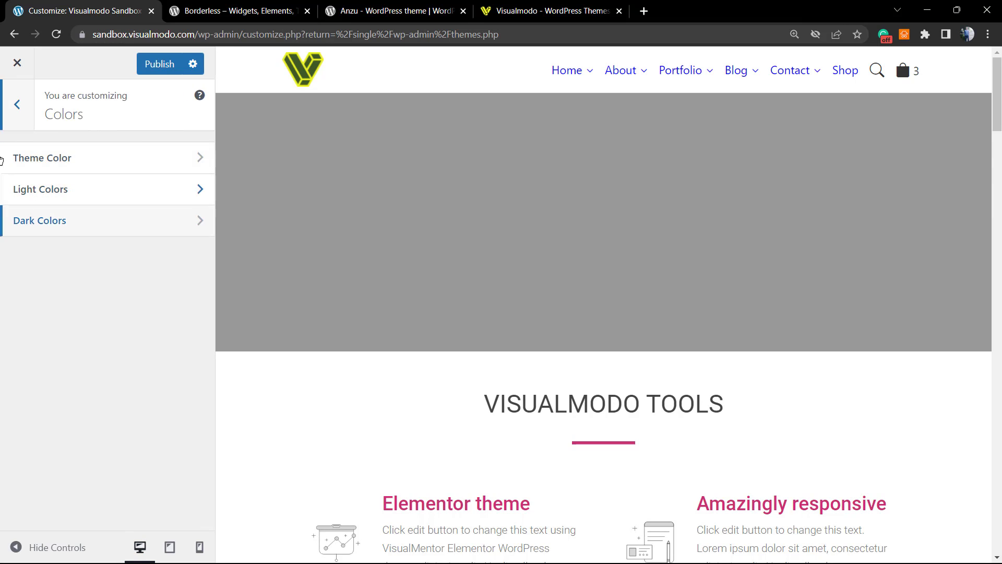
left_click(55, 221)
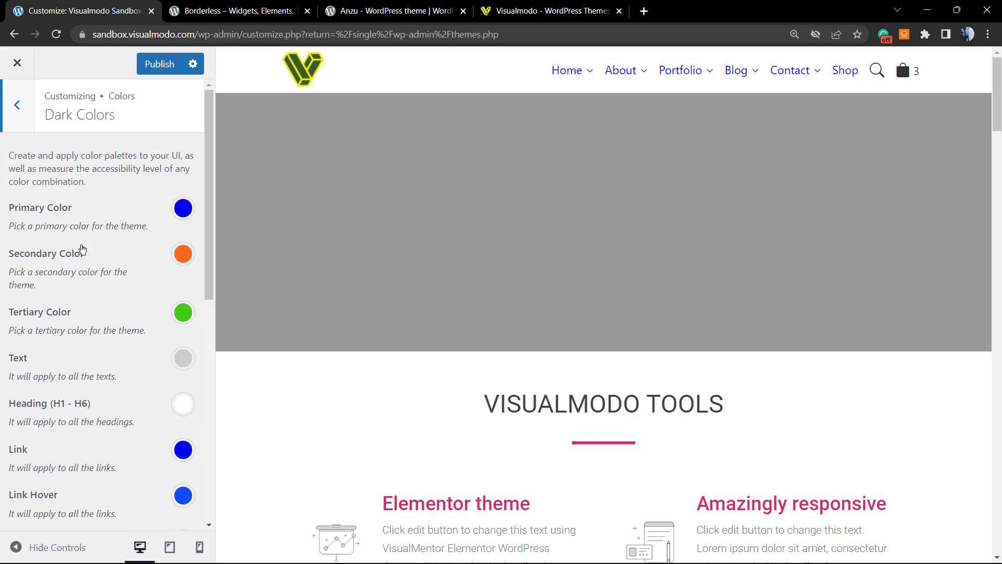
Go to Colors › Theme Color and turn Header Dark Mode on
left_click(14, 109)
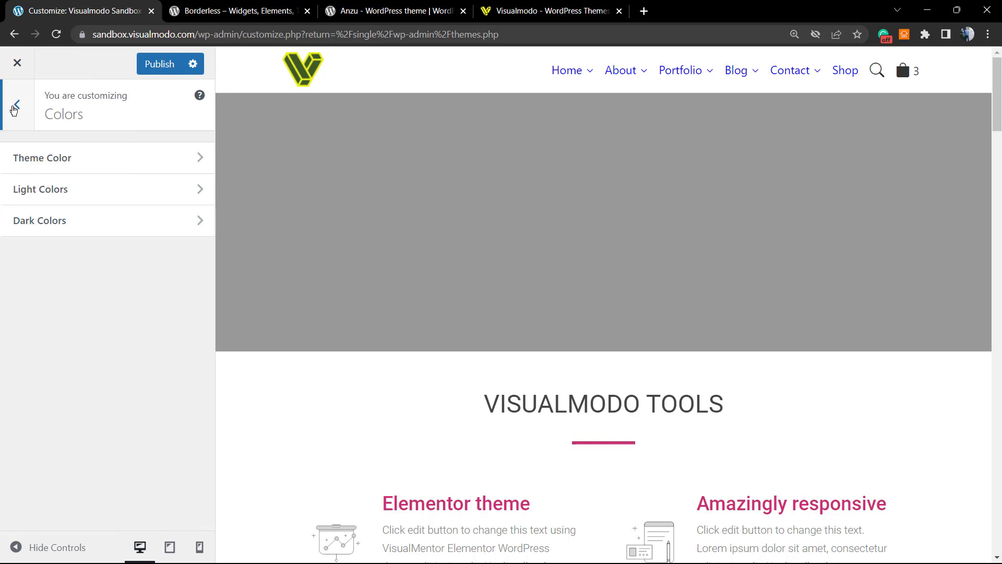
left_click(14, 106)
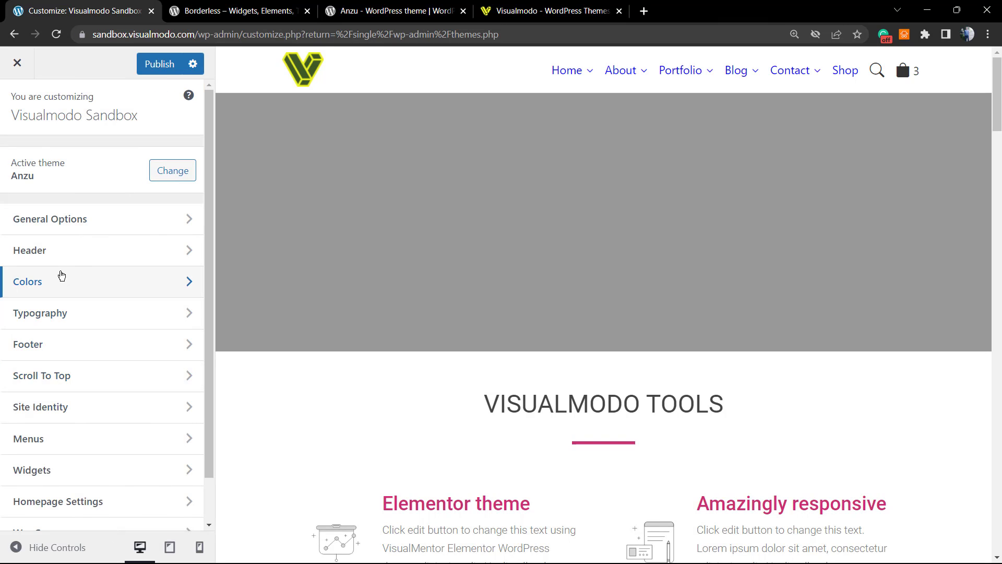
left_click(67, 282)
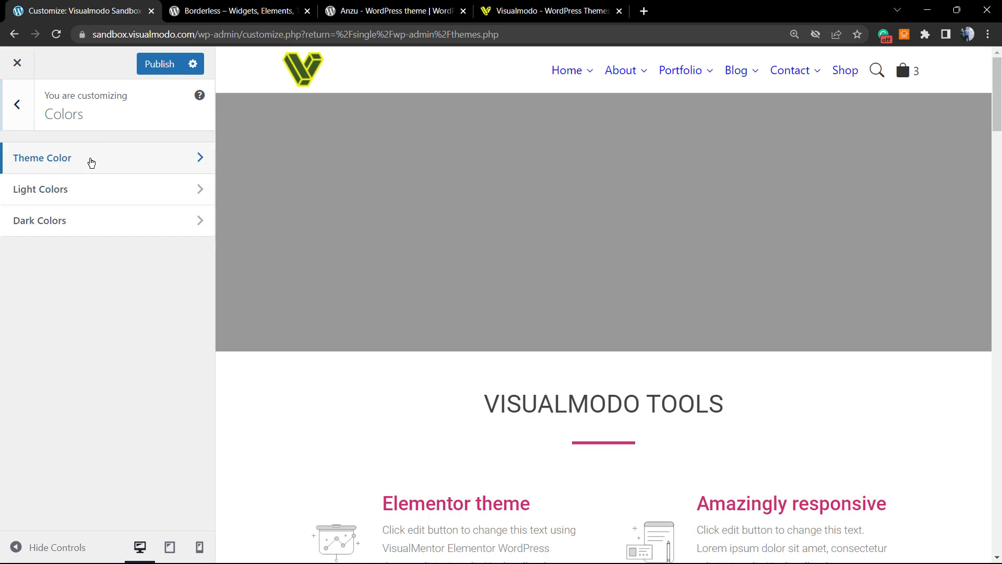
left_click(89, 161)
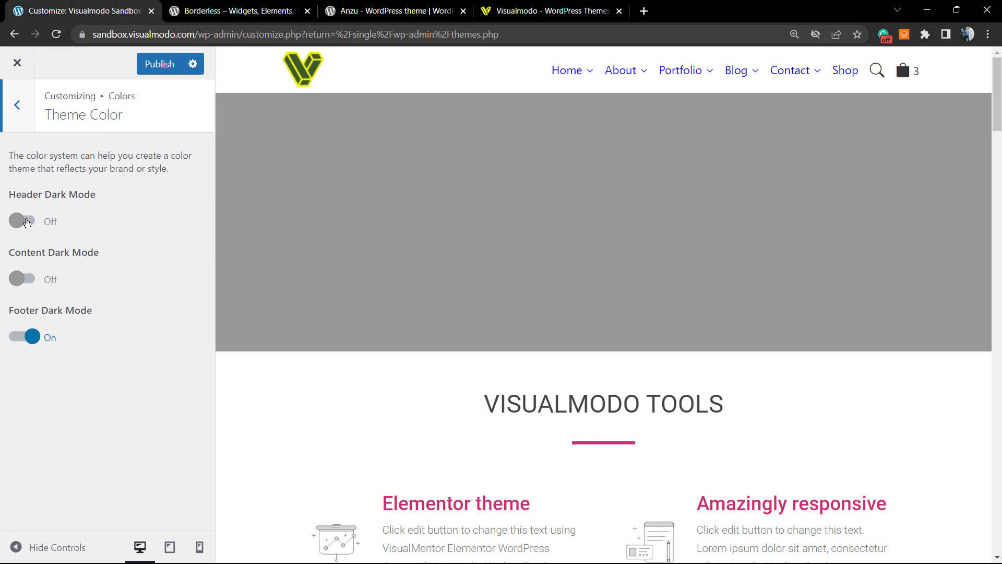
left_click(27, 223)
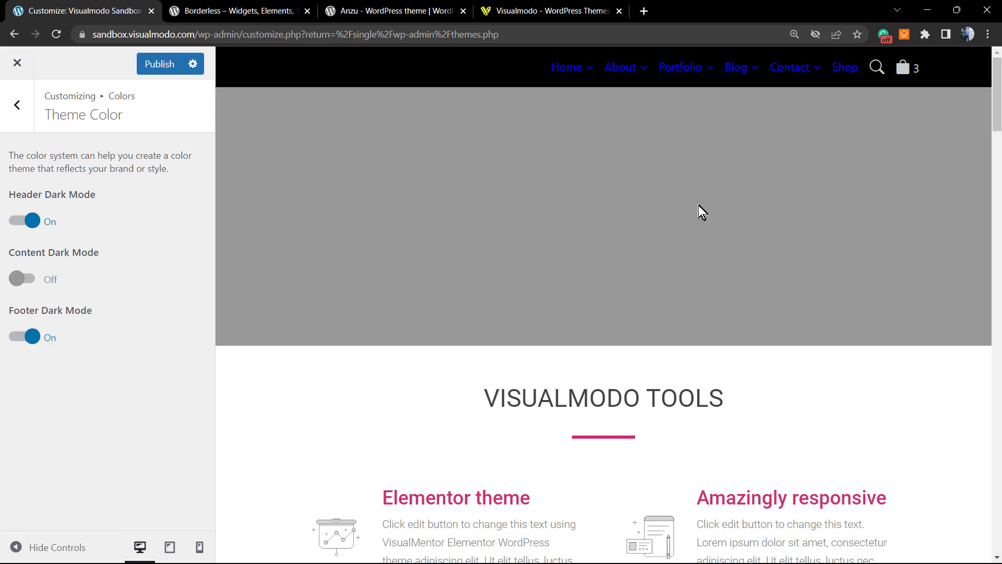
Expand and collapse the search bar in the dark header, then switch Header Dark Mode off
left_click(876, 68)
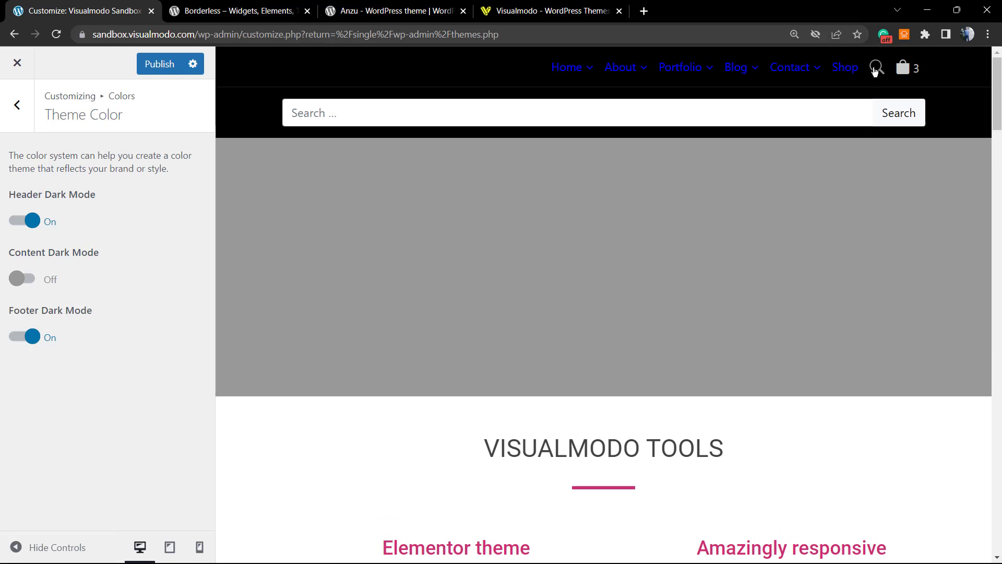
left_click(876, 68)
left_click(876, 69)
left_click(876, 69)
left_click(876, 69)
left_click(21, 221)
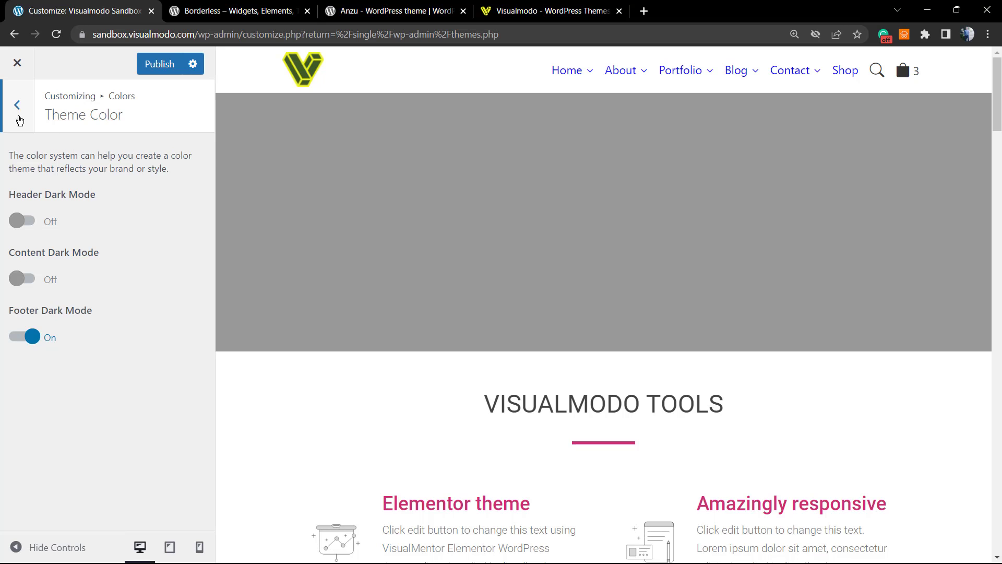
Navigate back to Header › Search and show its General options
left_click(20, 121)
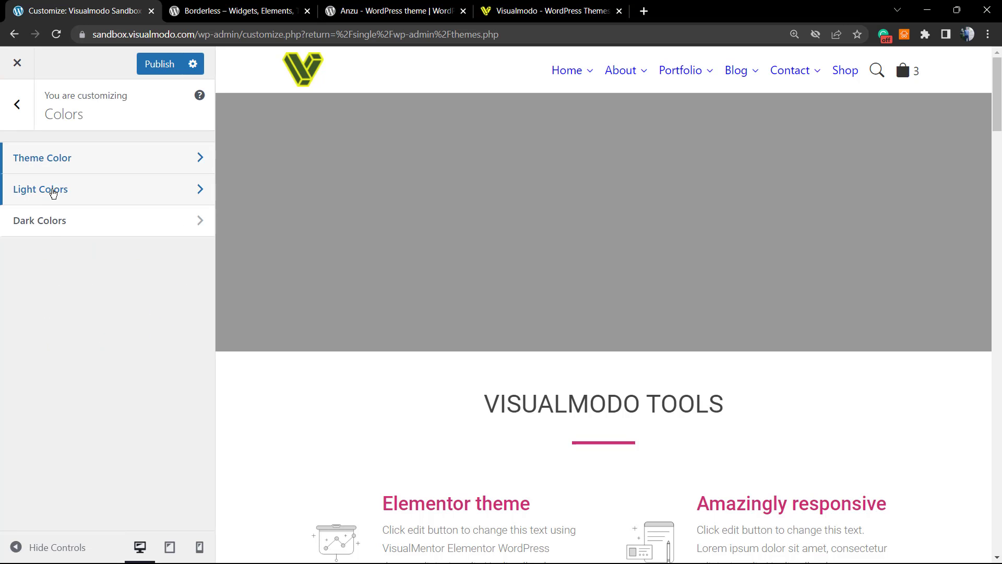
left_click(15, 117)
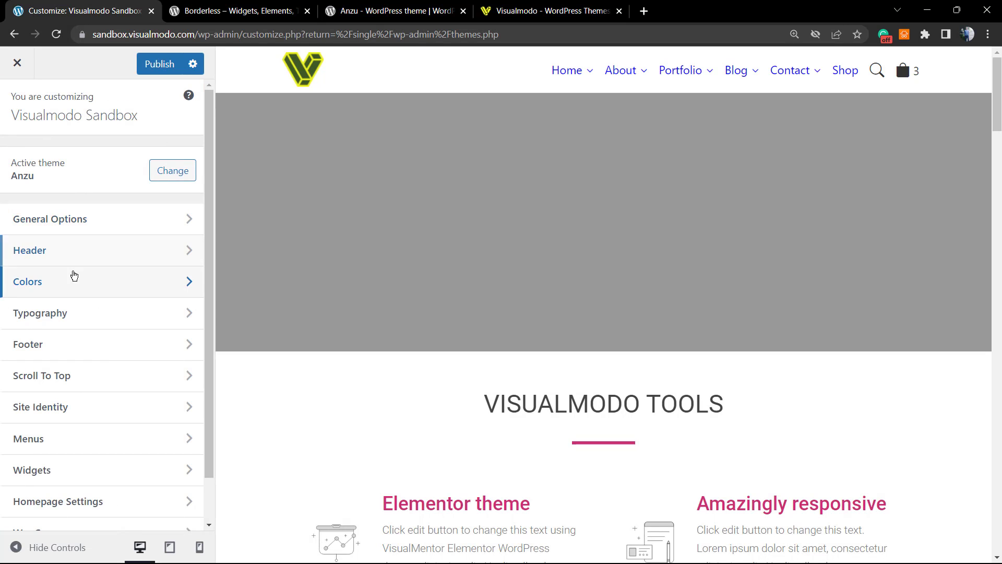
left_click(66, 251)
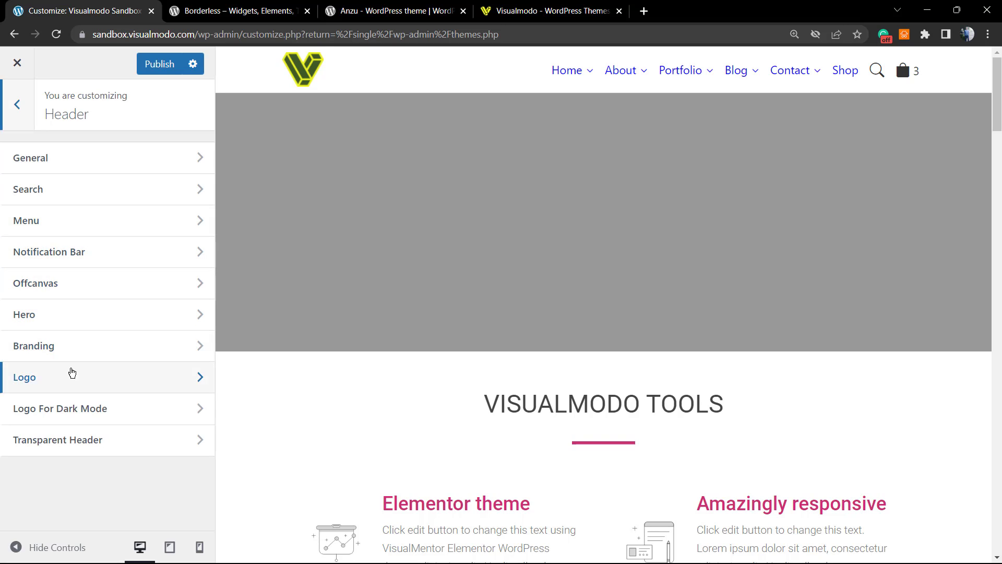
left_click(67, 190)
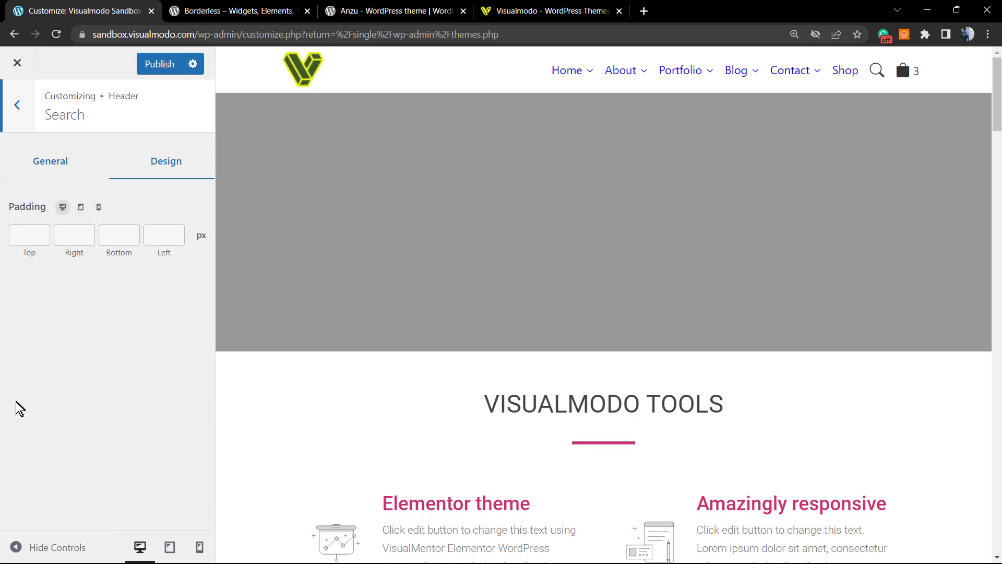
left_click(46, 162)
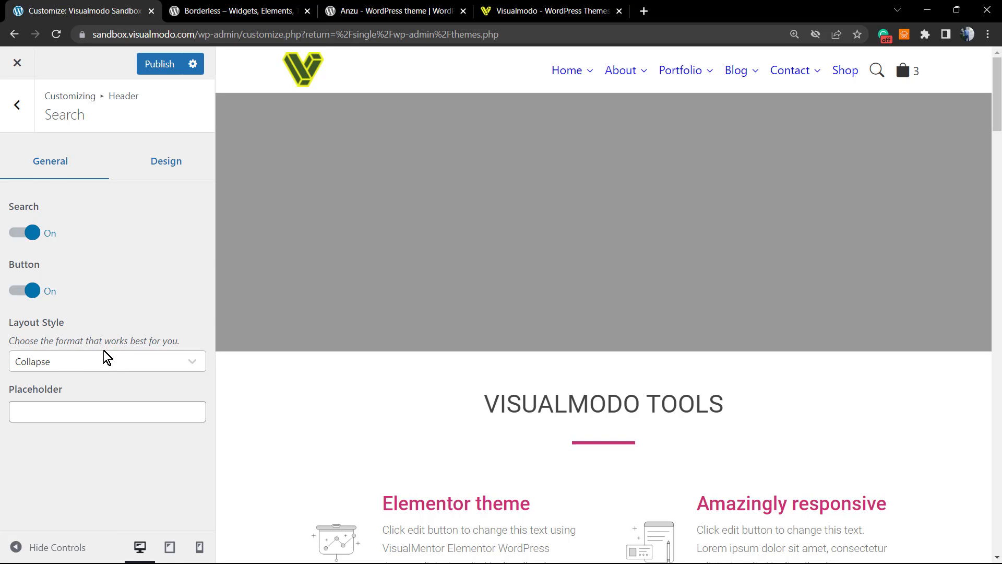
On the Borderless plugin page, highlight the title words Borderless, Widgets, Elements, Templates and Toolkit
left_click(215, 6)
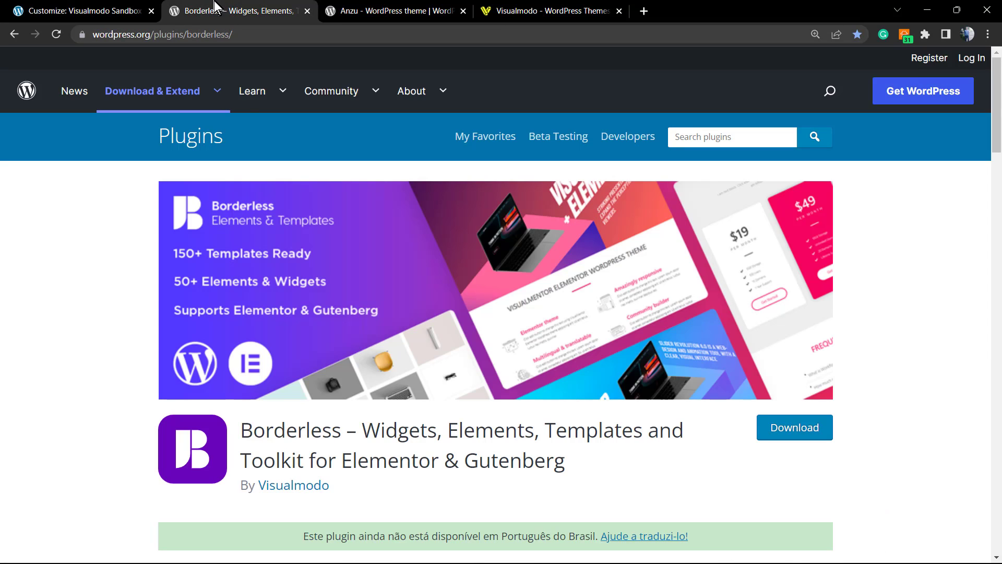
triple_click(287, 438)
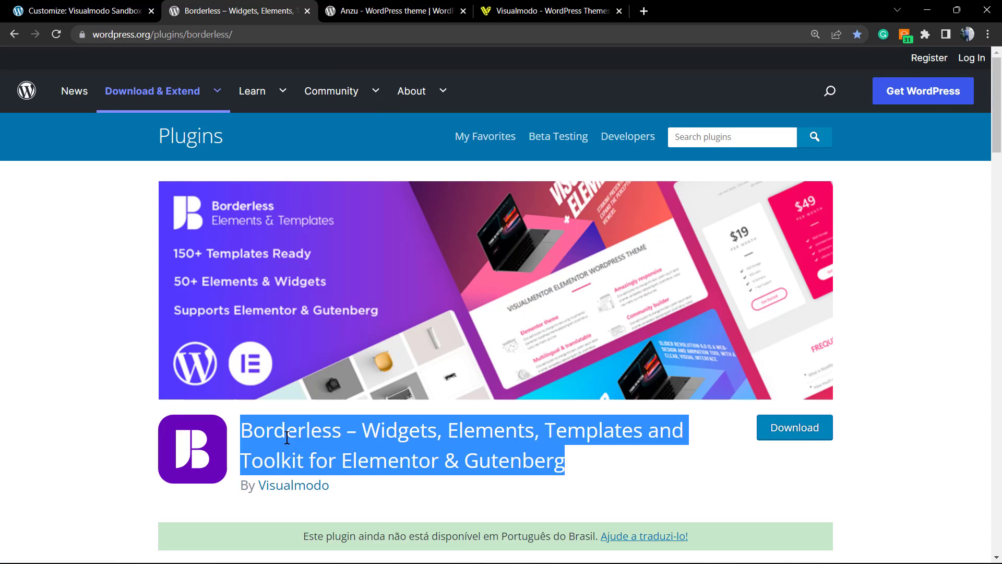
double_click(288, 440)
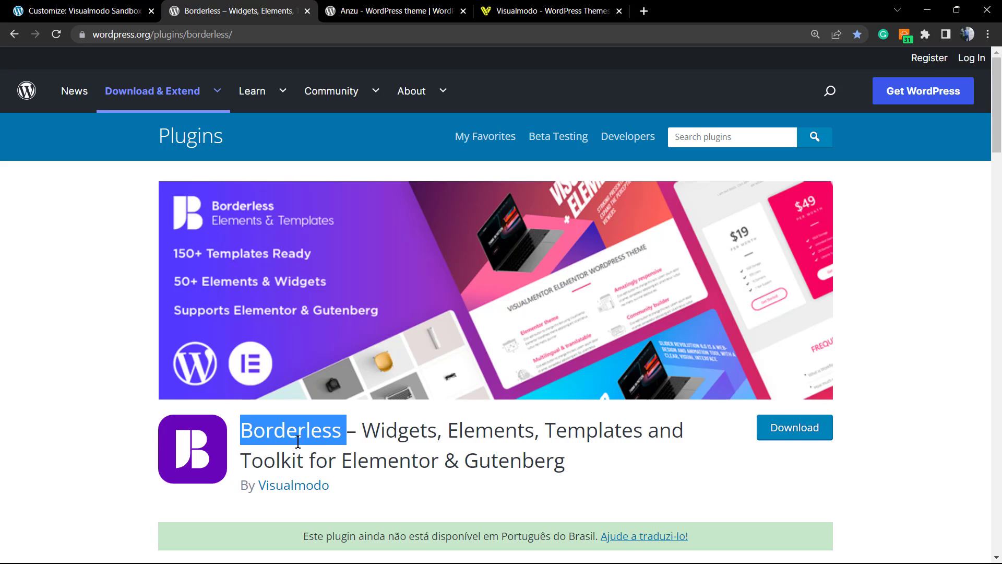
triple_click(297, 441)
double_click(296, 441)
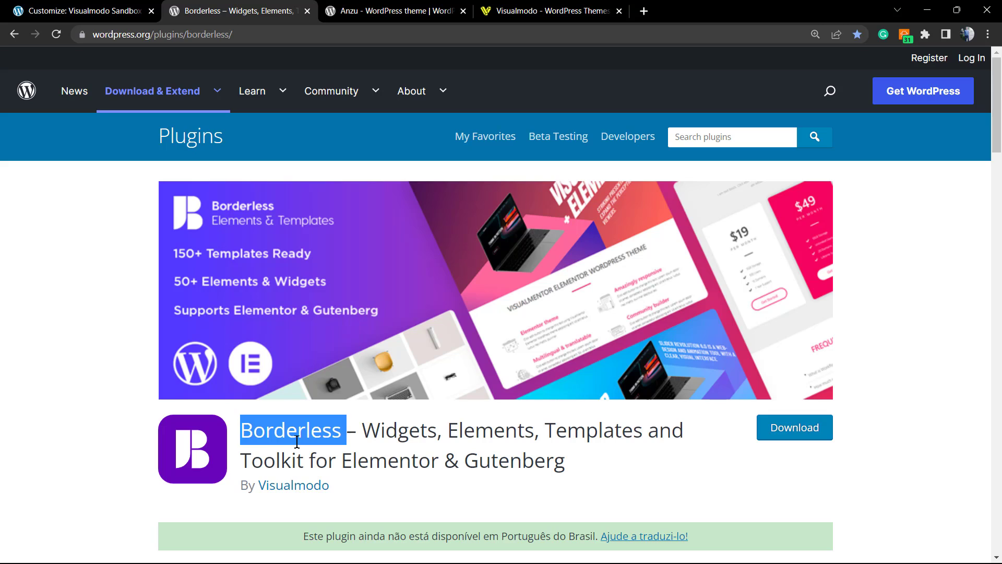
double_click(380, 439)
double_click(465, 427)
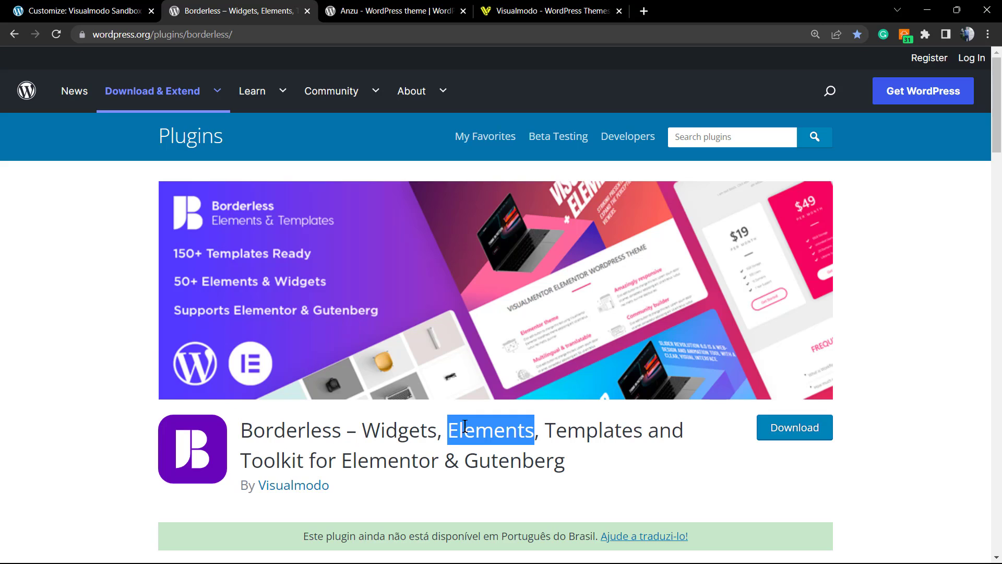
double_click(580, 432)
double_click(286, 459)
left_click(373, 453)
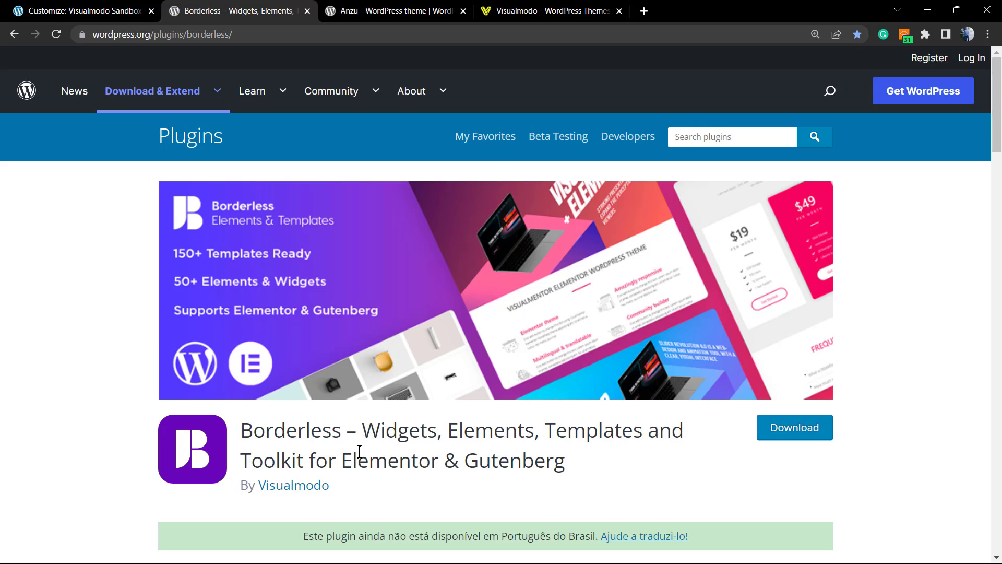
On the Anzu theme page, highlight the 'Anzu By Visualmodo' heading, then switch to the Visualmodo homepage
left_click(415, 10)
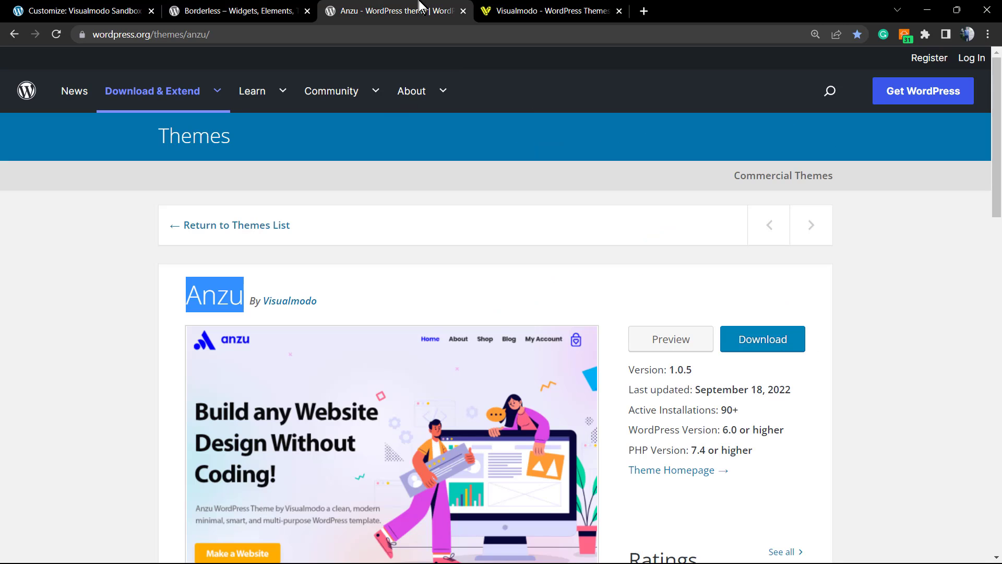
left_click(323, 299)
triple_click(360, 306)
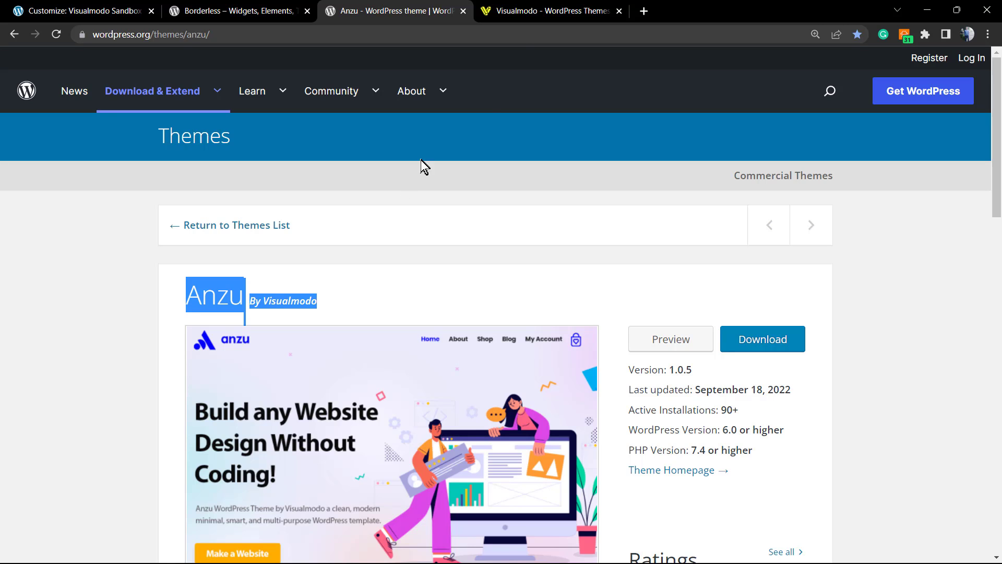
left_click(575, 10)
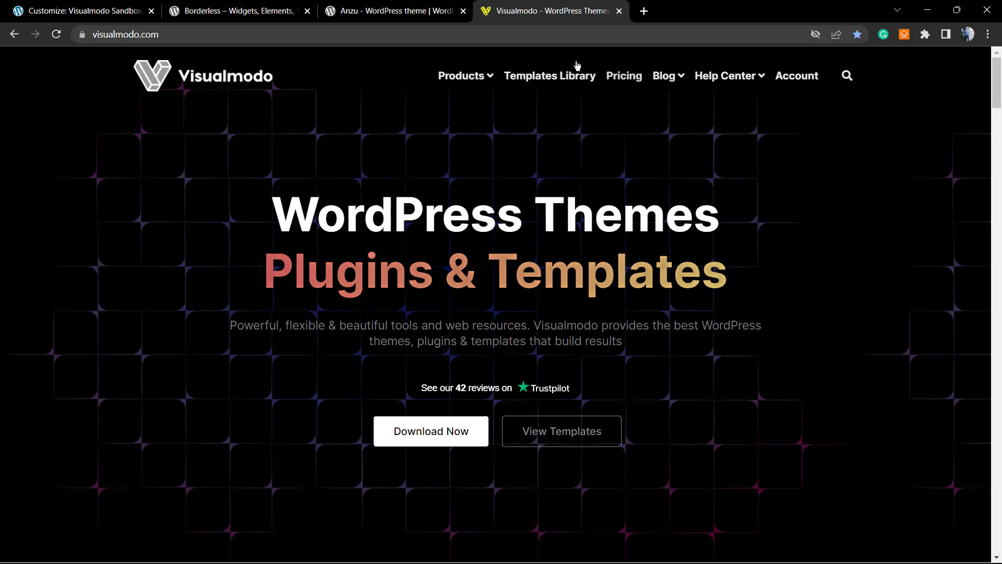
Open Visualmodo's Templates Library and browse templates like Mechanic, Salon and Winery down to the footer
left_click(566, 76)
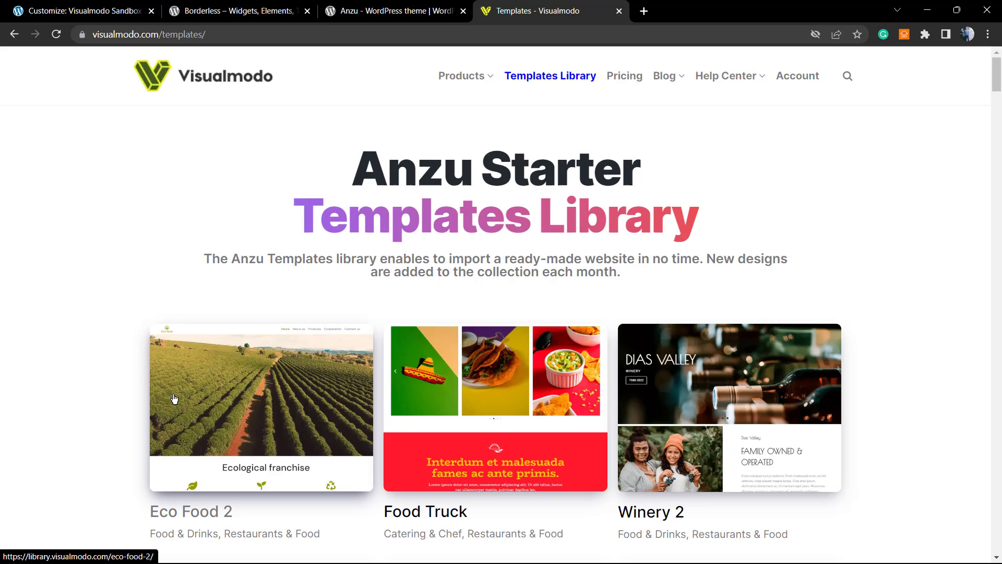
scroll(167, 400, "down", 4)
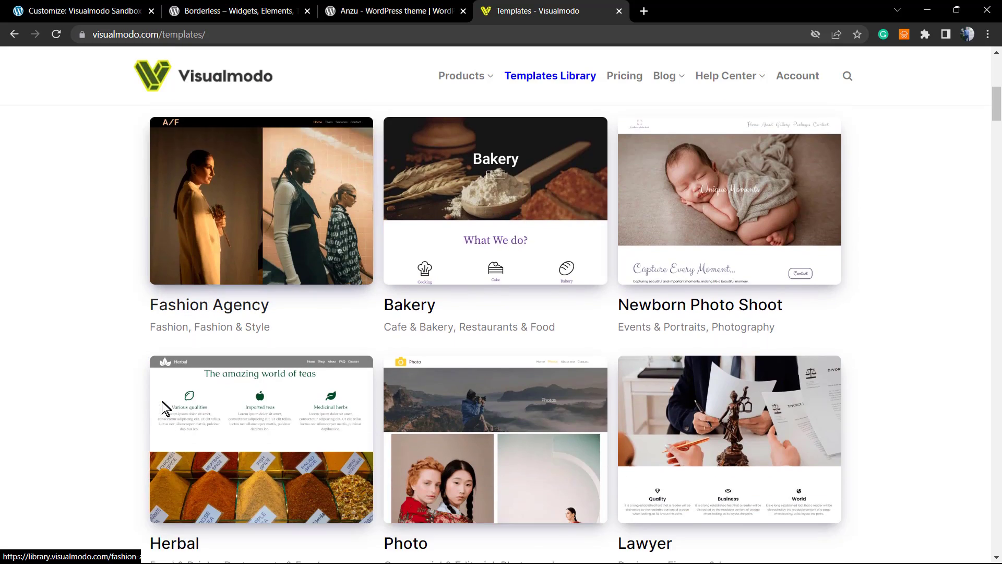
scroll(162, 407, "down", 8)
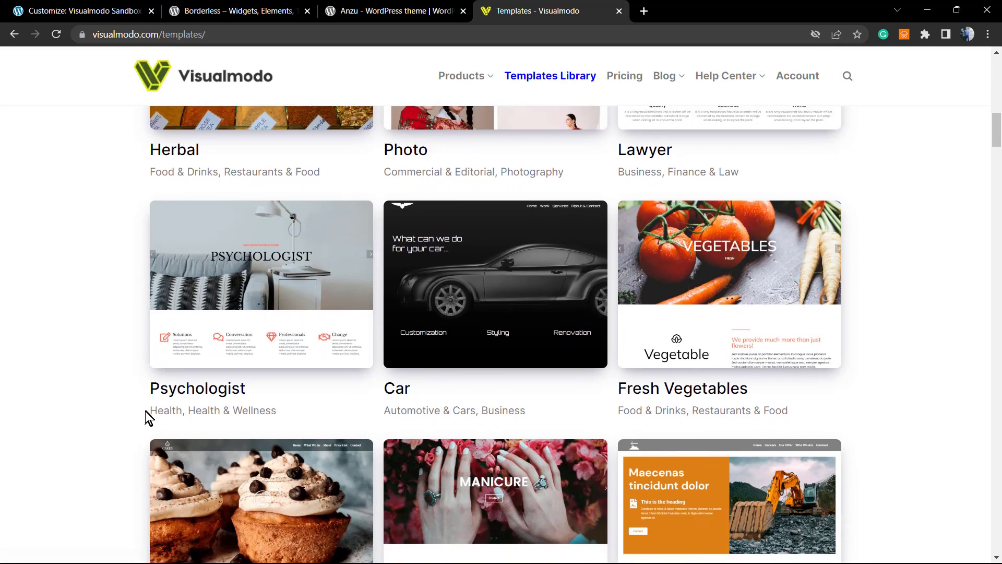
scroll(145, 417, "down", 12)
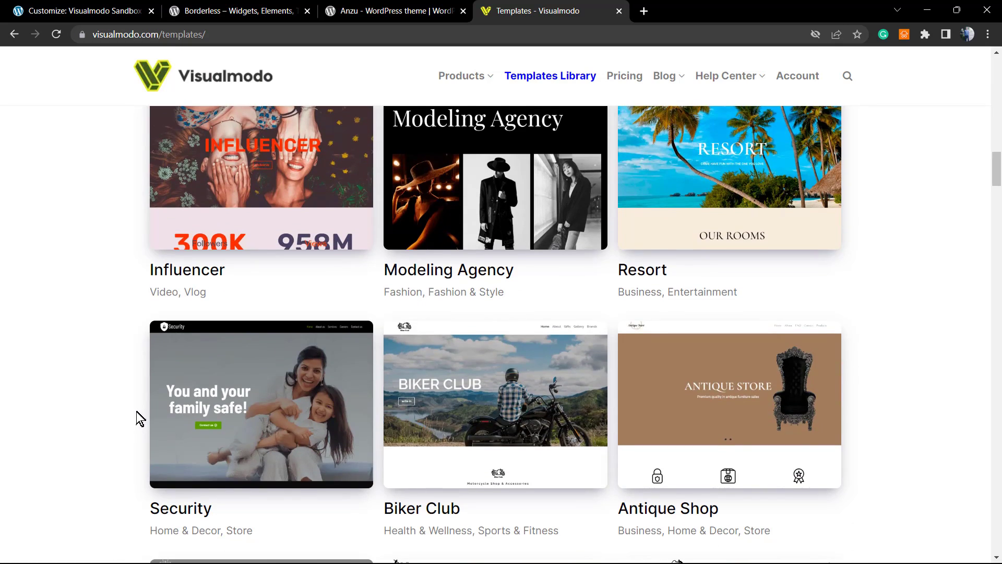
scroll(137, 418, "down", 12)
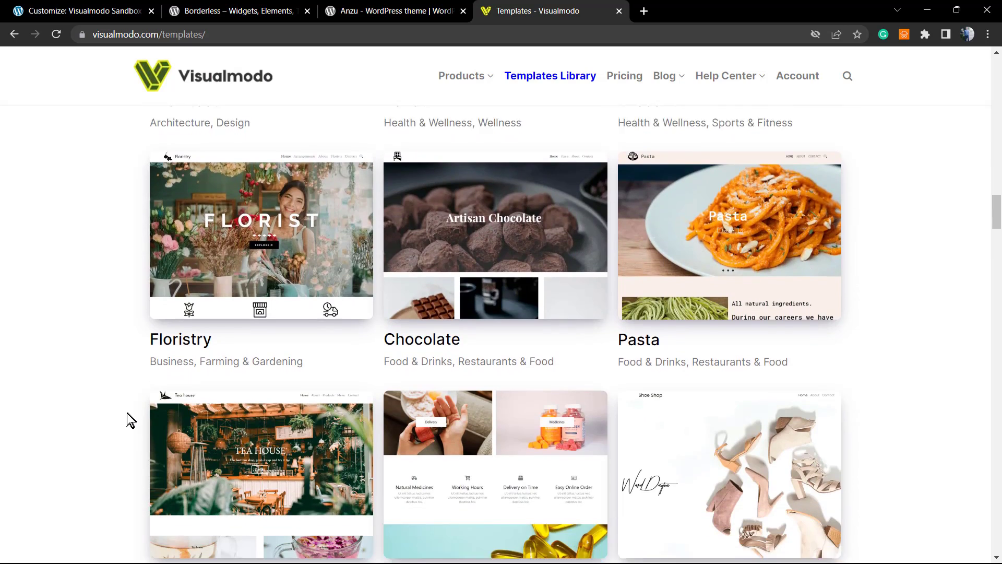
scroll(127, 413, "down", 4)
scroll(127, 411, "down", 7)
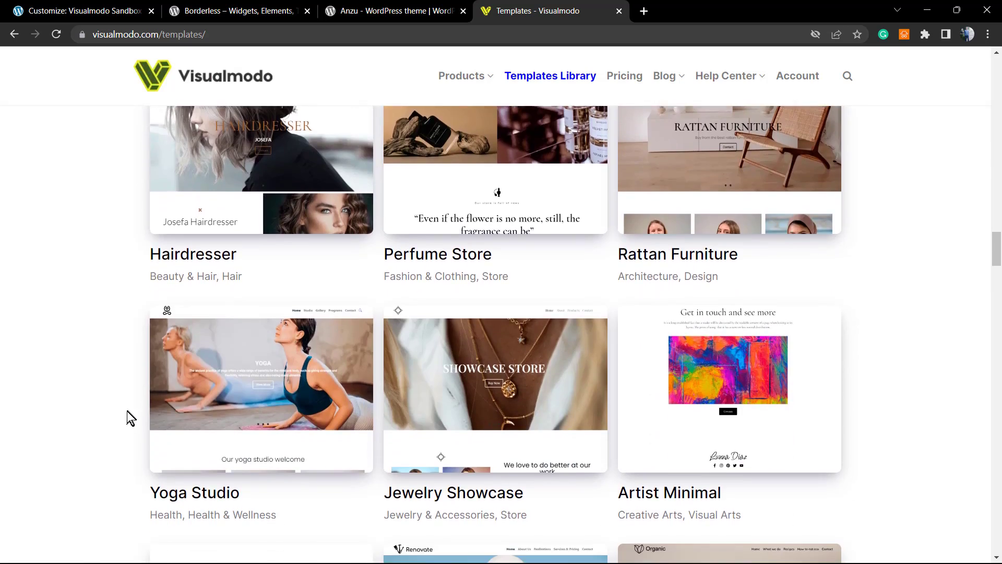
scroll(126, 411, "down", 13)
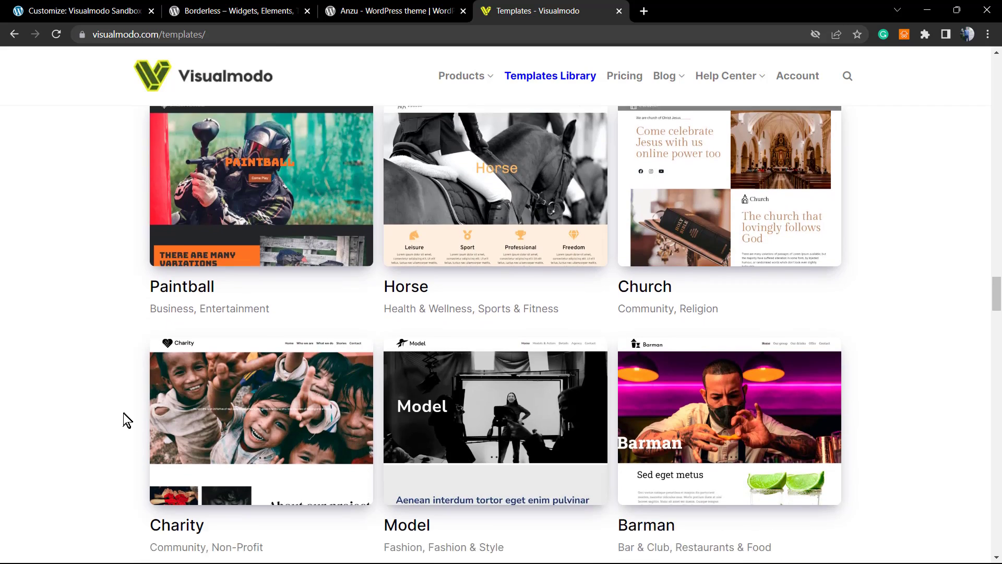
scroll(126, 416, "down", 12)
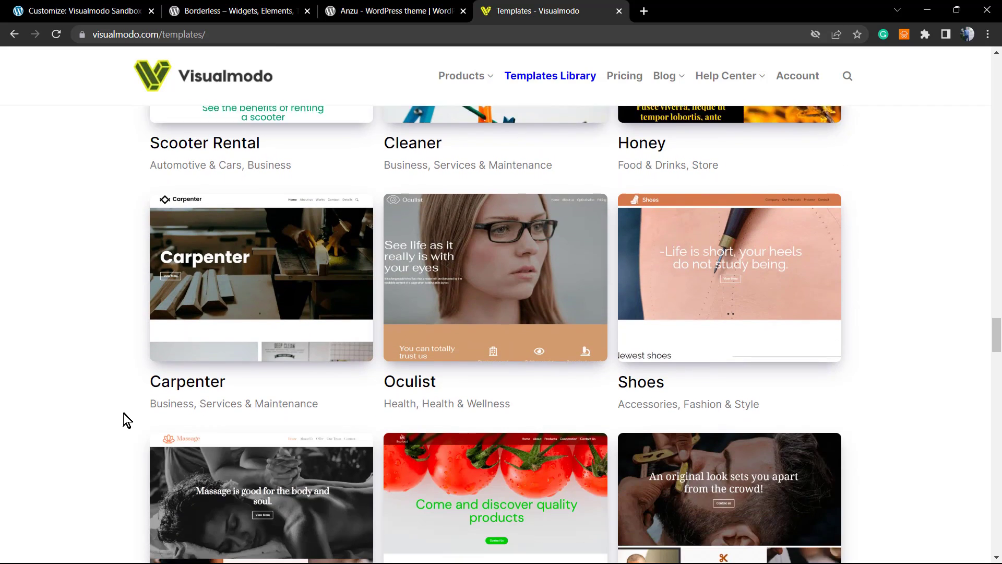
scroll(127, 420, "down", 11)
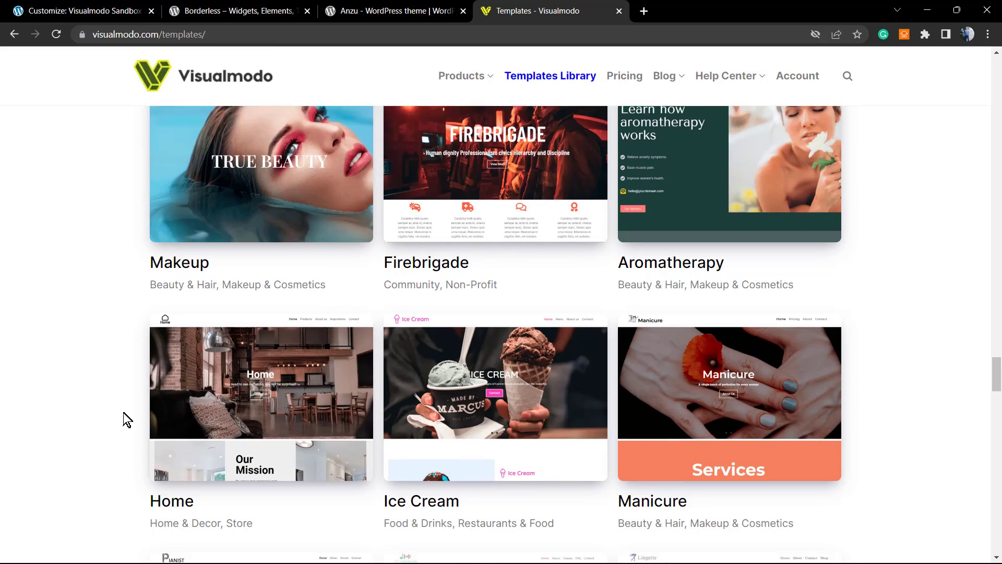
scroll(125, 418, "down", 8)
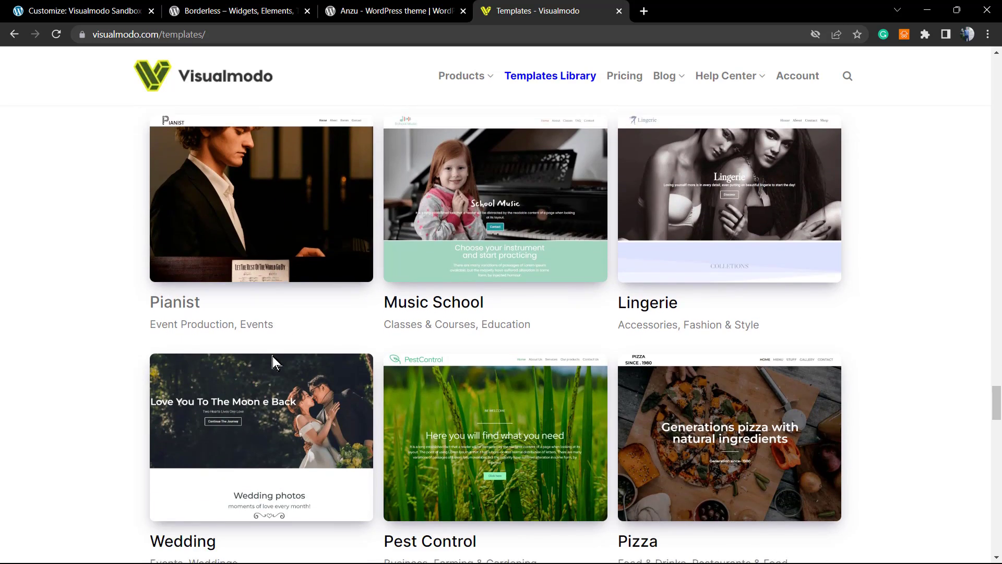
scroll(273, 356, "down", 11)
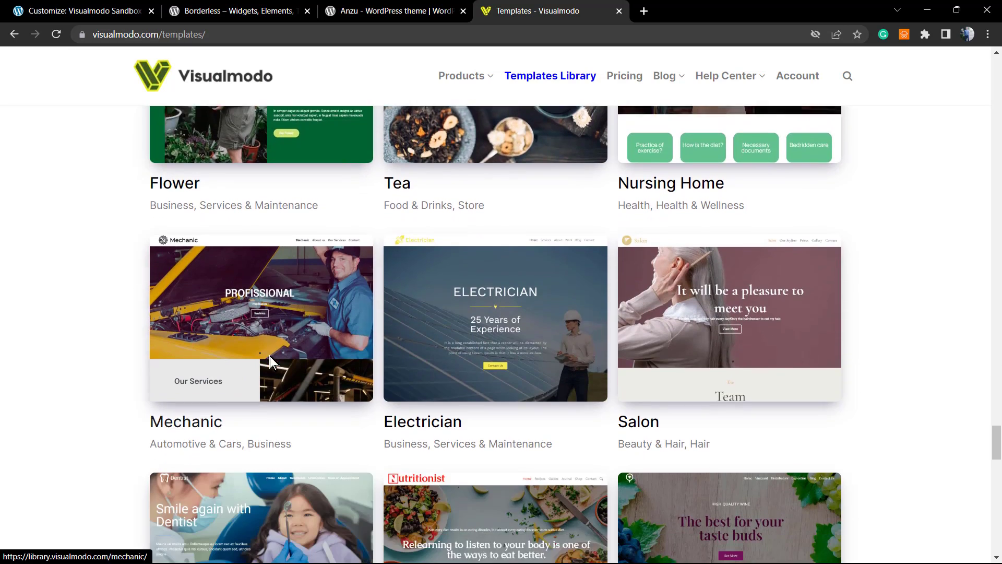
scroll(271, 356, "down", 10)
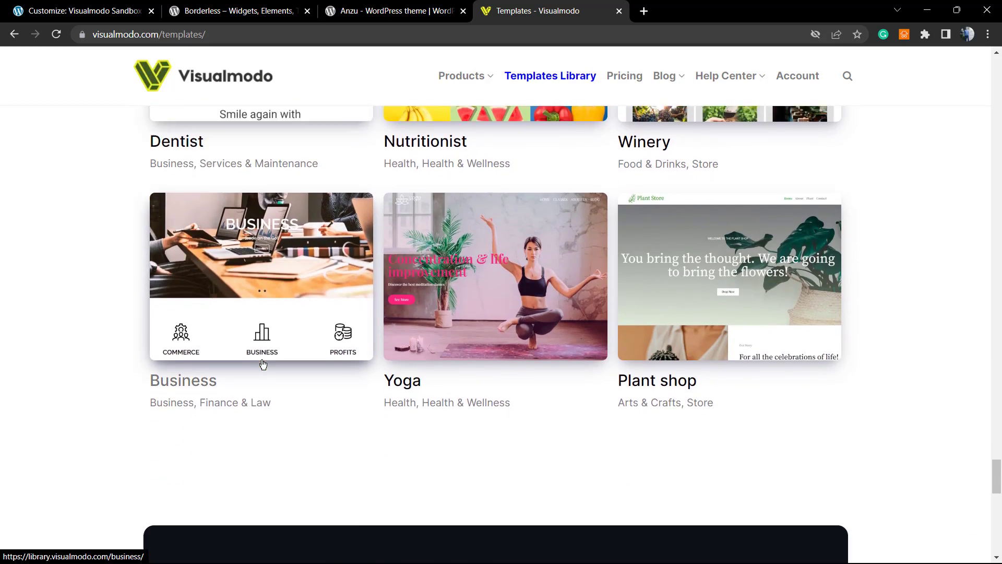
scroll(262, 364, "down", 8)
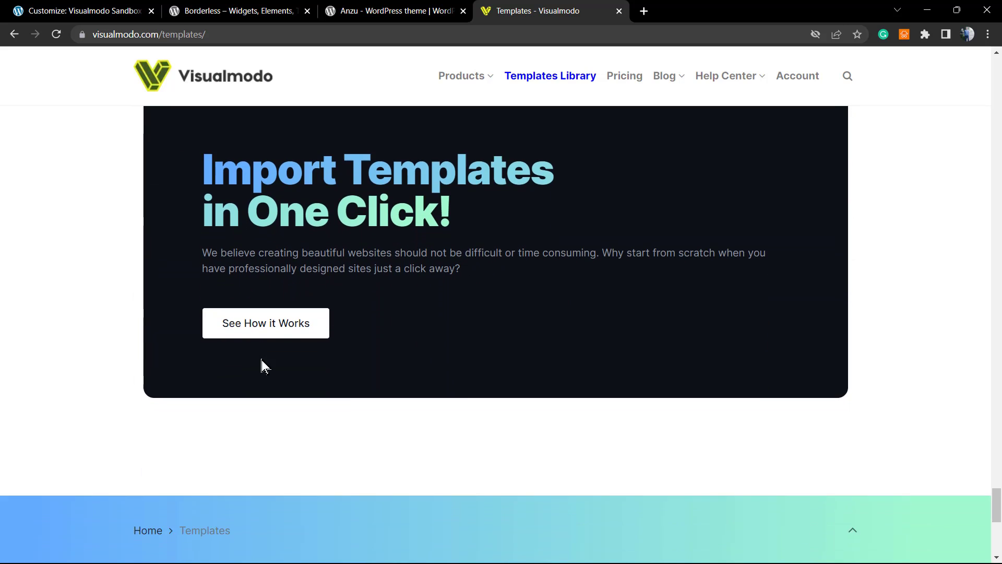
scroll(262, 361, "down", 9)
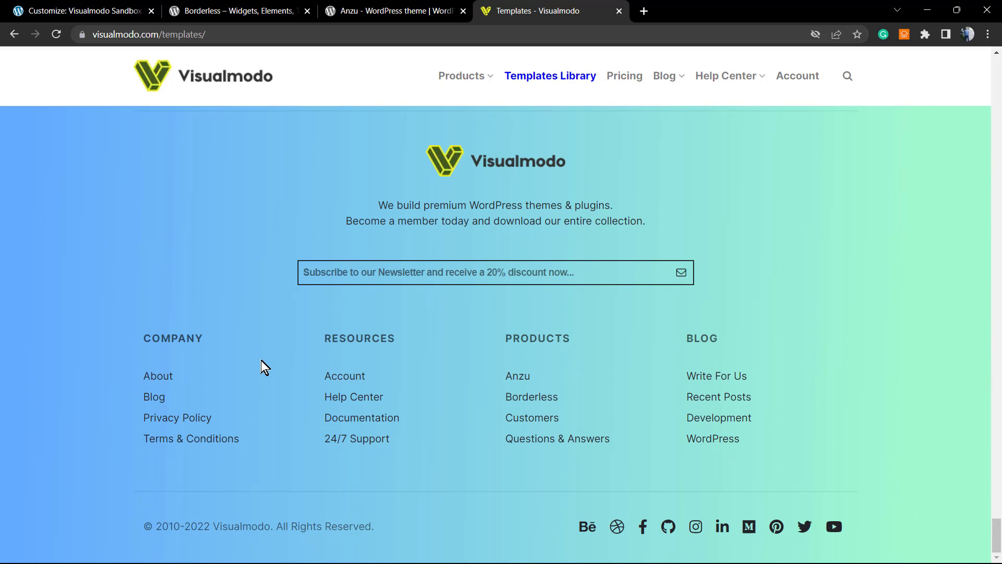
scroll(261, 360, "up", 9)
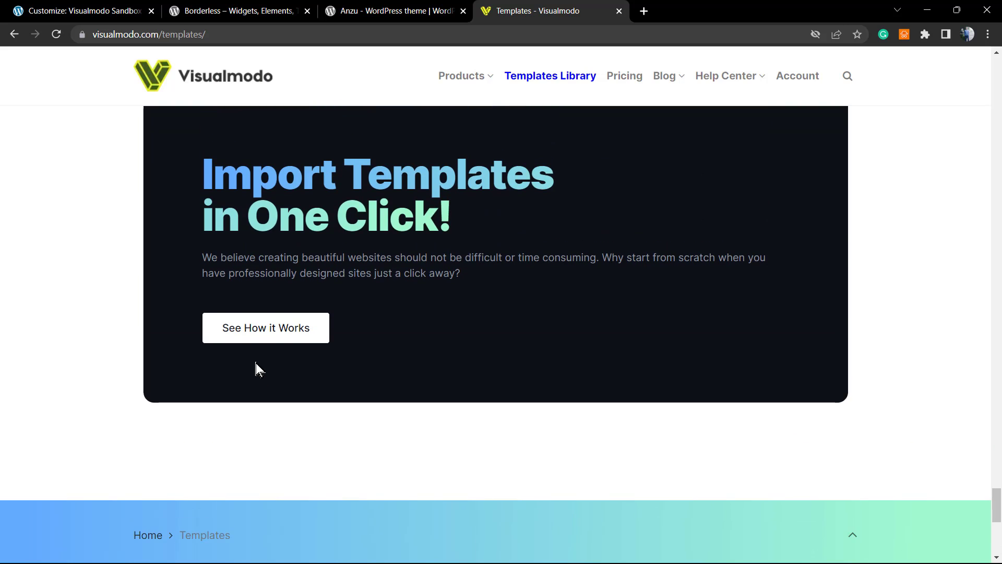
scroll(286, 394, "up", 9)
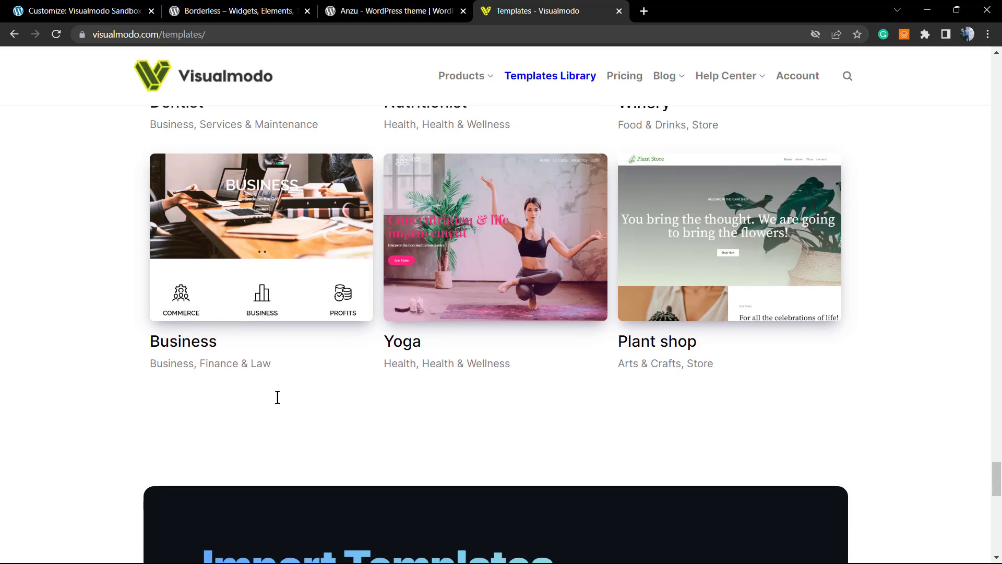
scroll(275, 402, "up", 8)
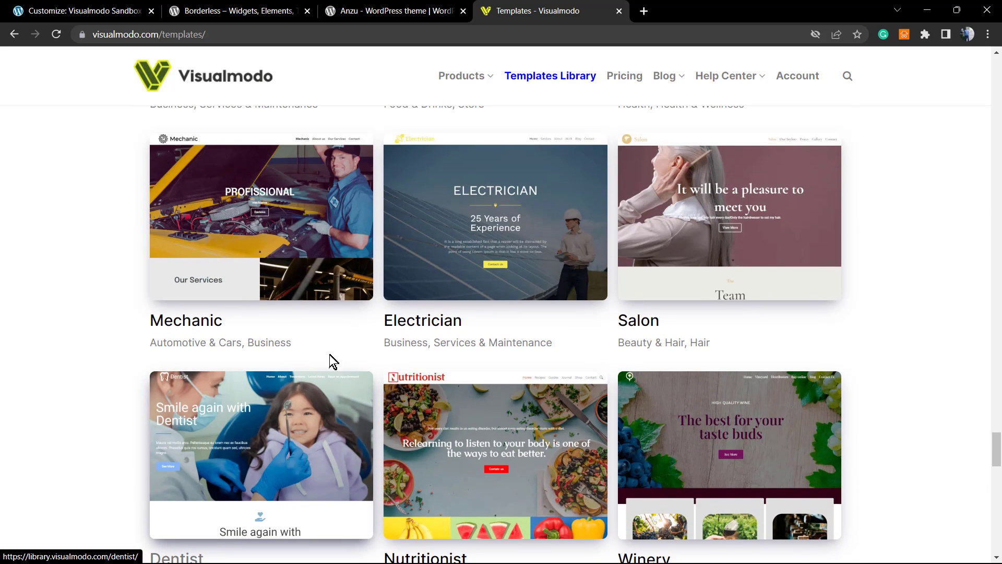